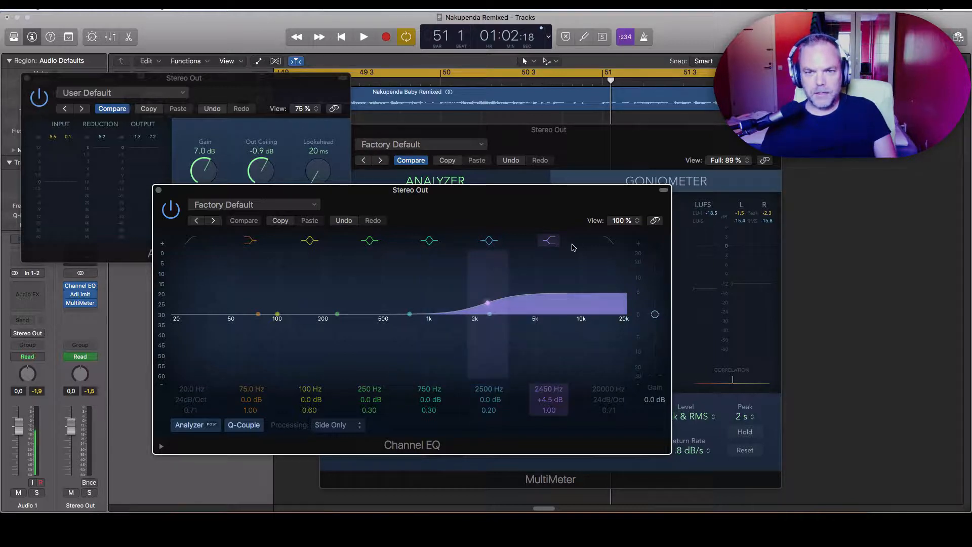
Step: Compare the mix from the start with the Channel EQ's 2450 Hz high-shelf boost bypassed and re-enabled during playback
click(550, 241)
key(space)
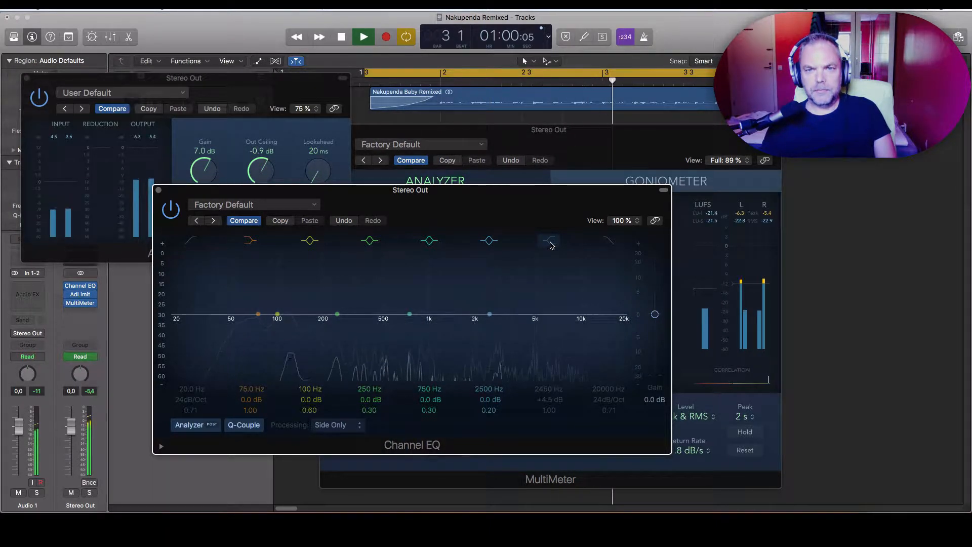
click(550, 241)
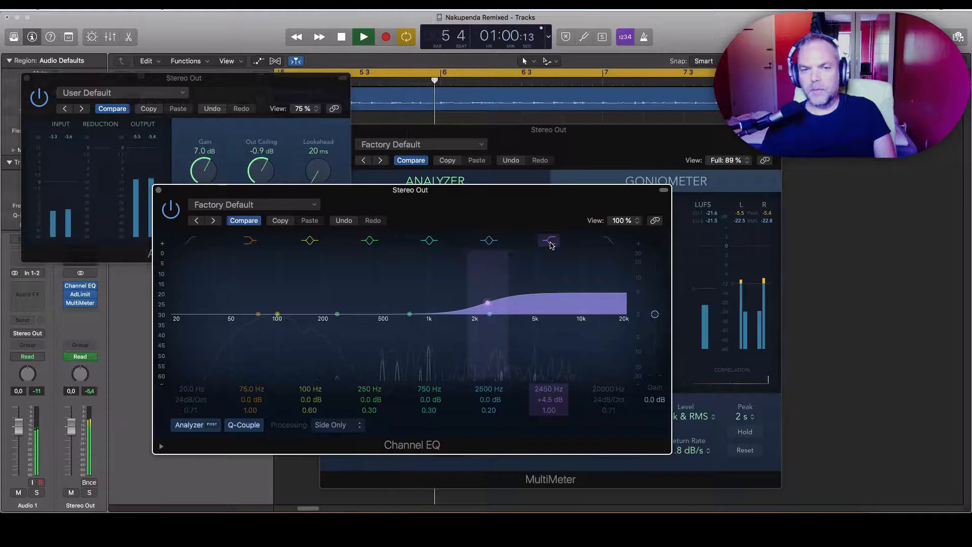
key(space)
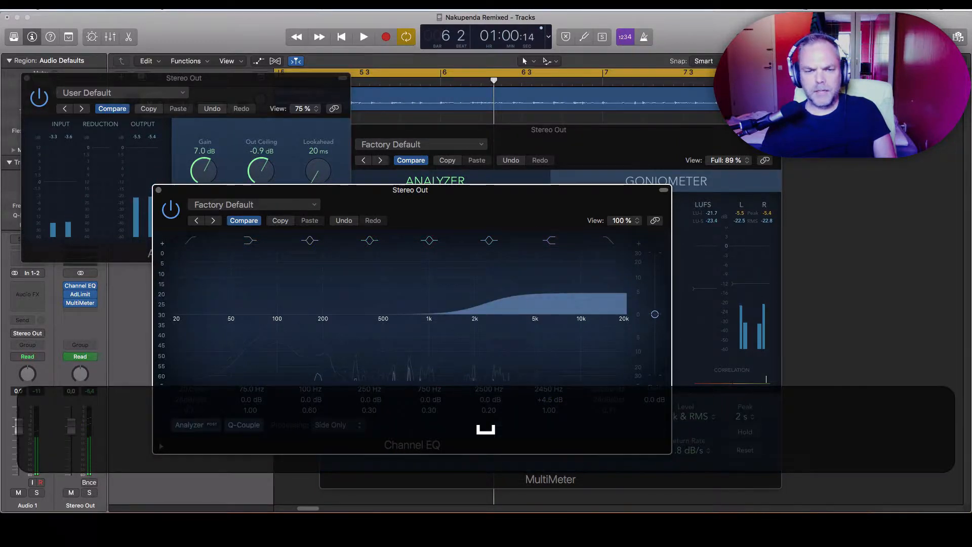
Step: Play from bar 11 and repeatedly bypass and re-enable the 2450 Hz side-only shelf to compare the sound
drag(308, 507, 339, 508)
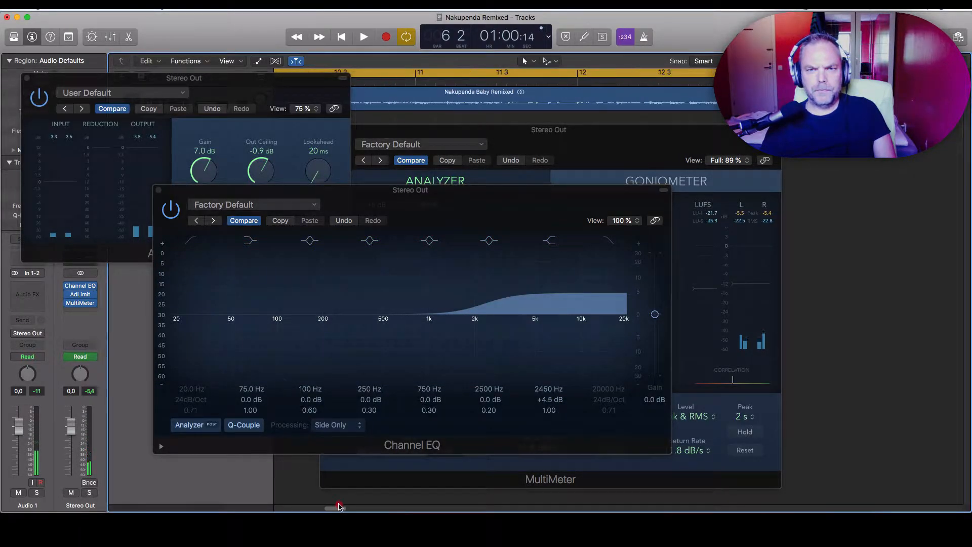
click(418, 84)
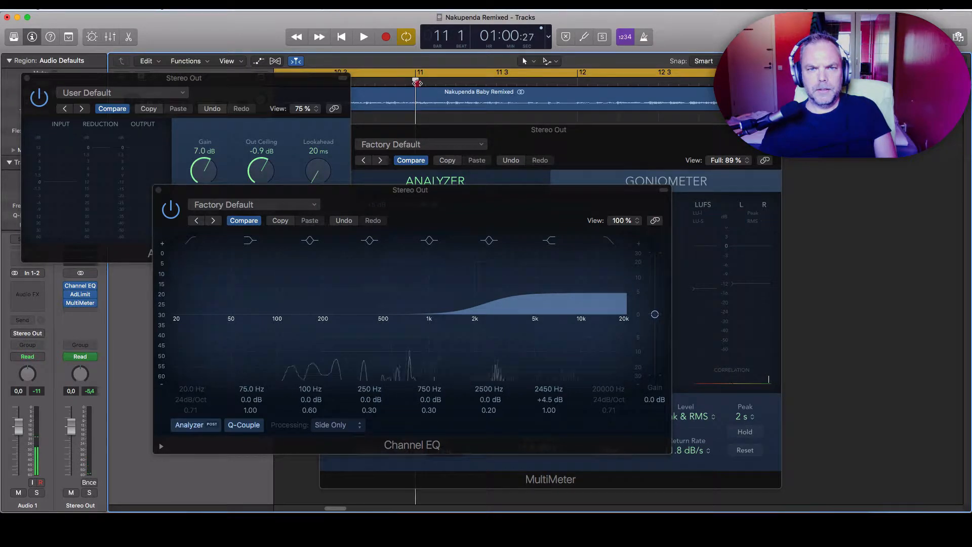
key(space)
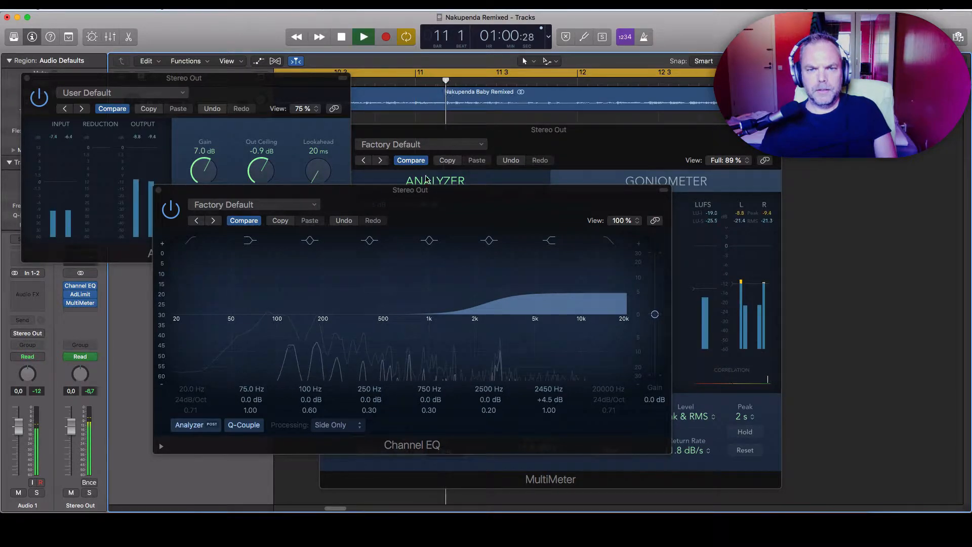
click(549, 241)
click(551, 242)
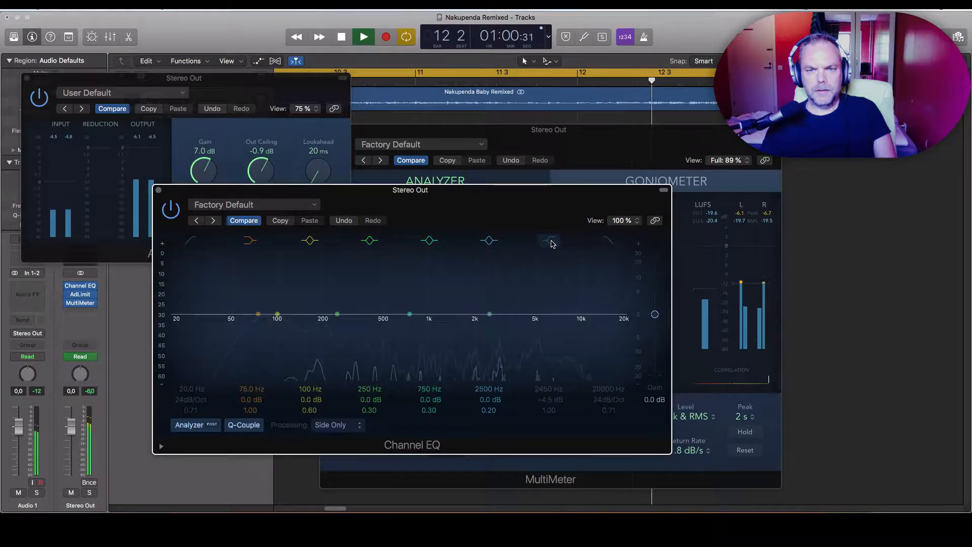
click(551, 241)
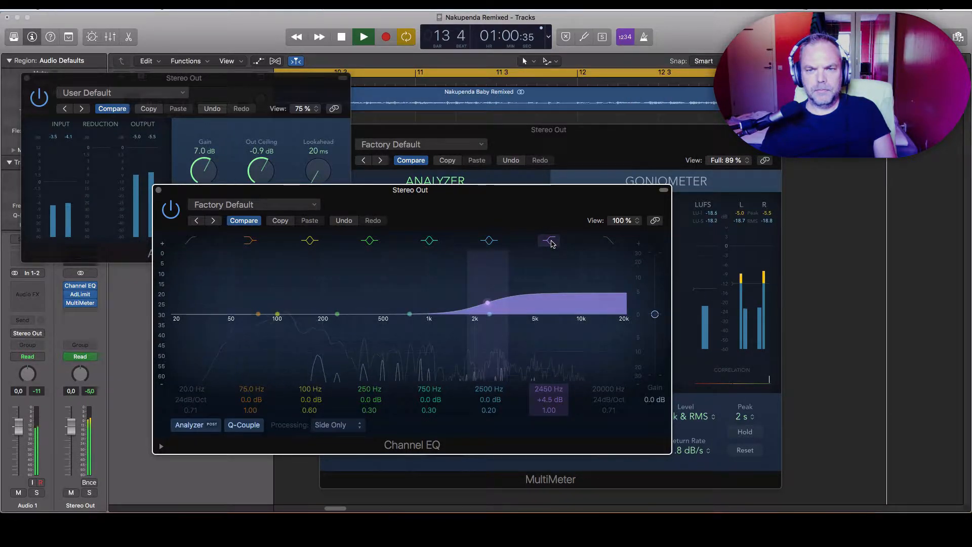
click(551, 242)
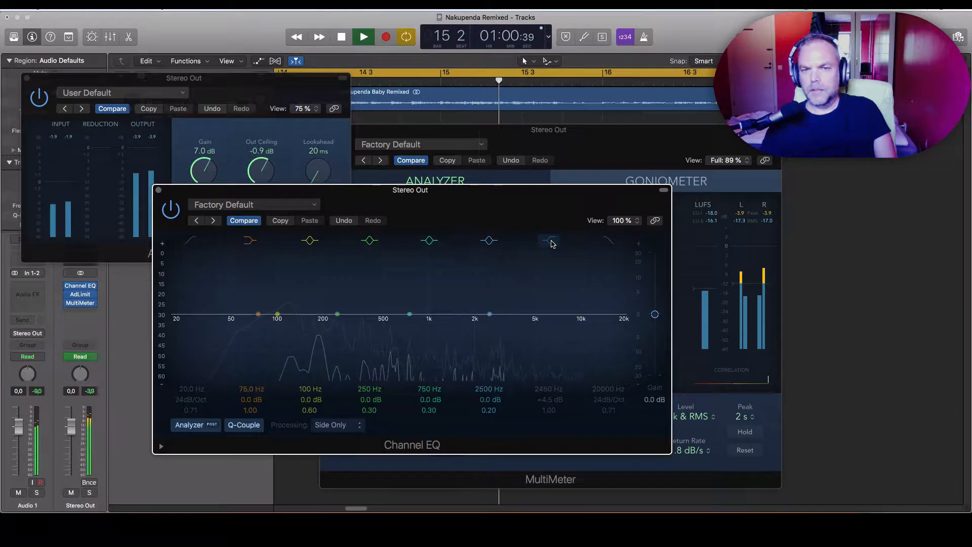
click(551, 242)
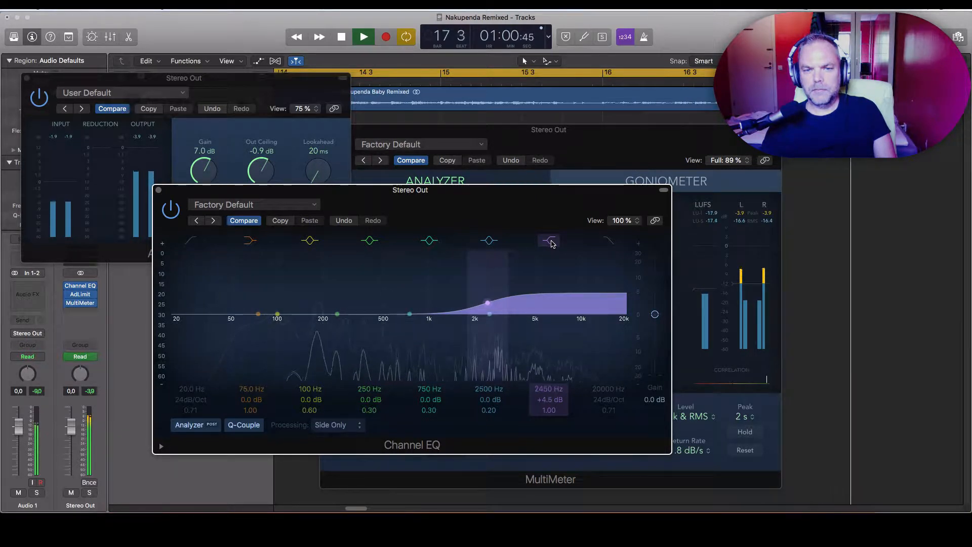
key(space)
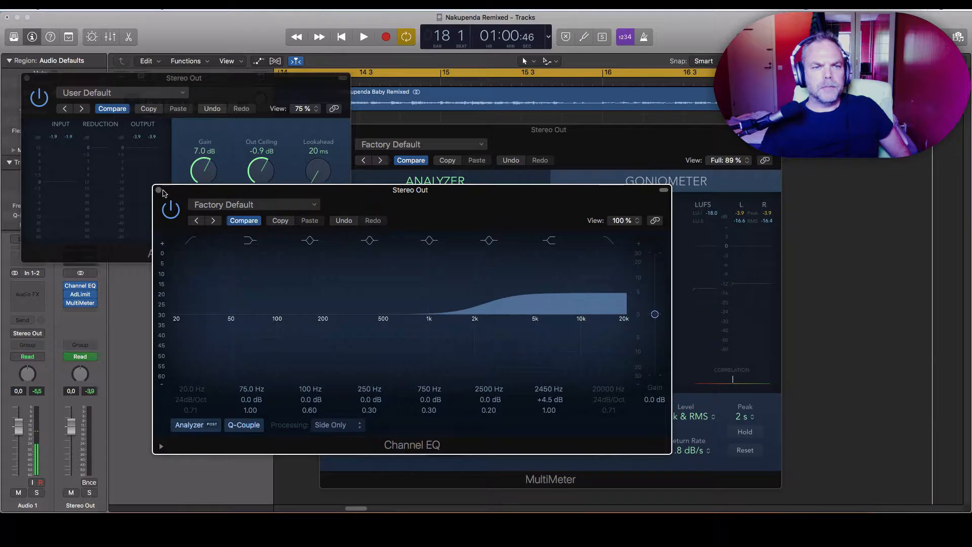
Step: Close the Channel EQ window and move the MultiMeter clear of the Adaptive Limiter window
click(159, 191)
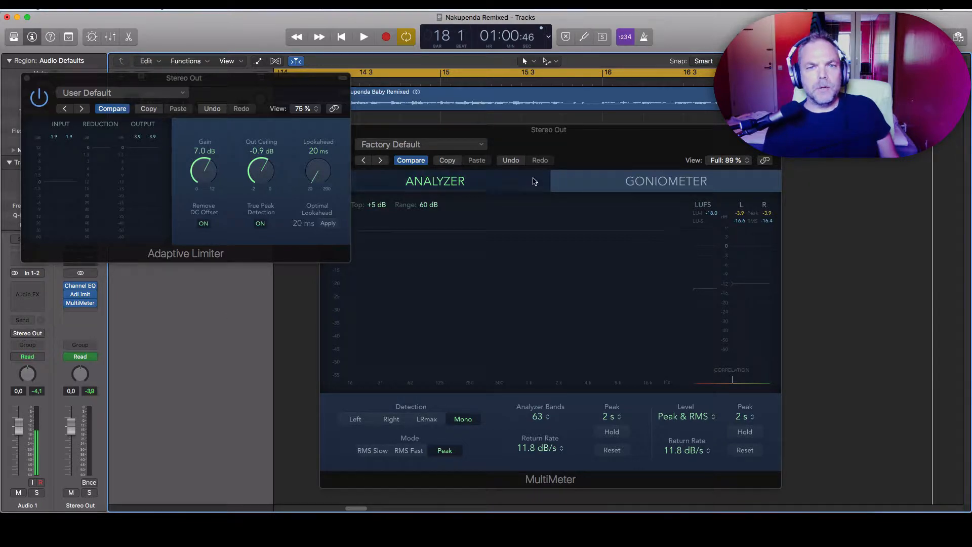
drag(519, 132, 590, 139)
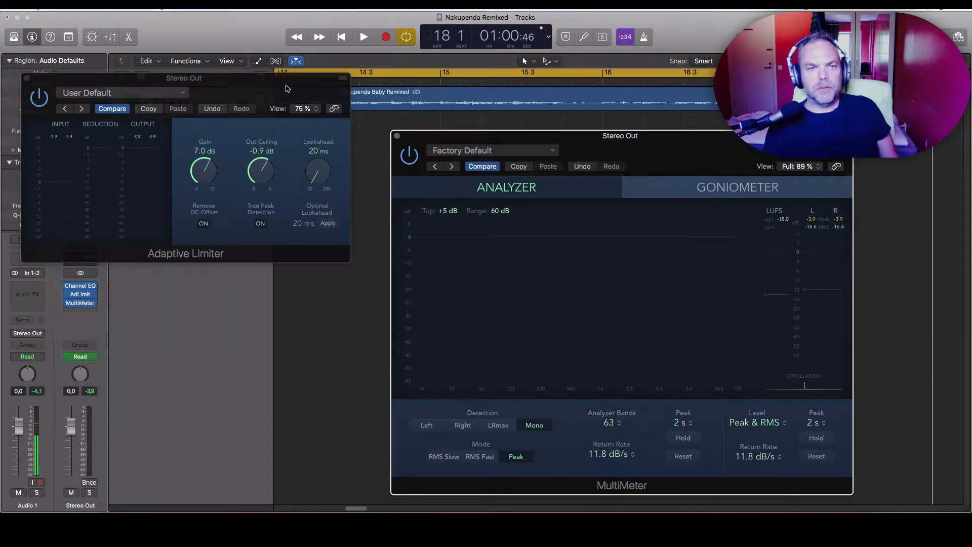
click(260, 80)
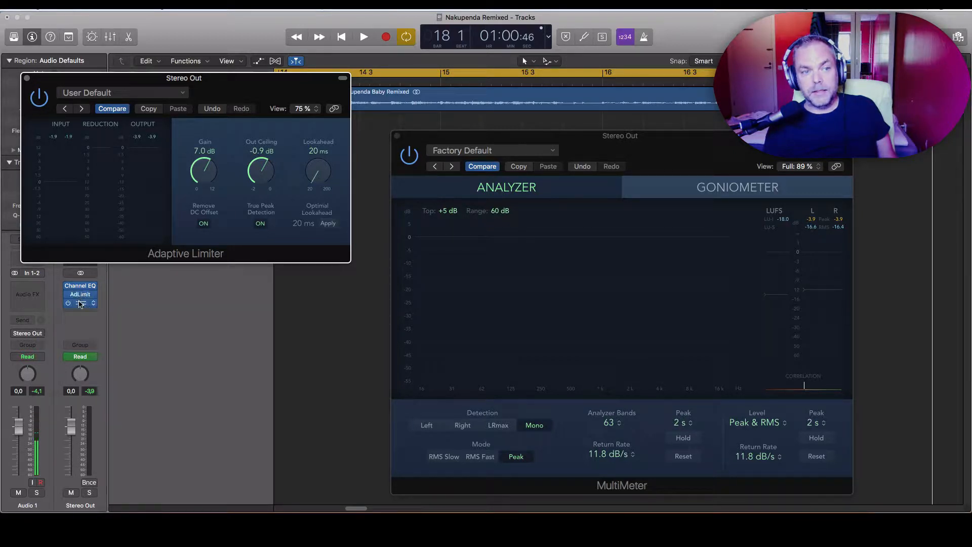
Step: Reopen the Stereo Out Channel EQ, set the 750 Hz band to Q 100 and +24 dB, bypass that band and close the EQ
drag(80, 302, 80, 315)
mouse_move(83, 295)
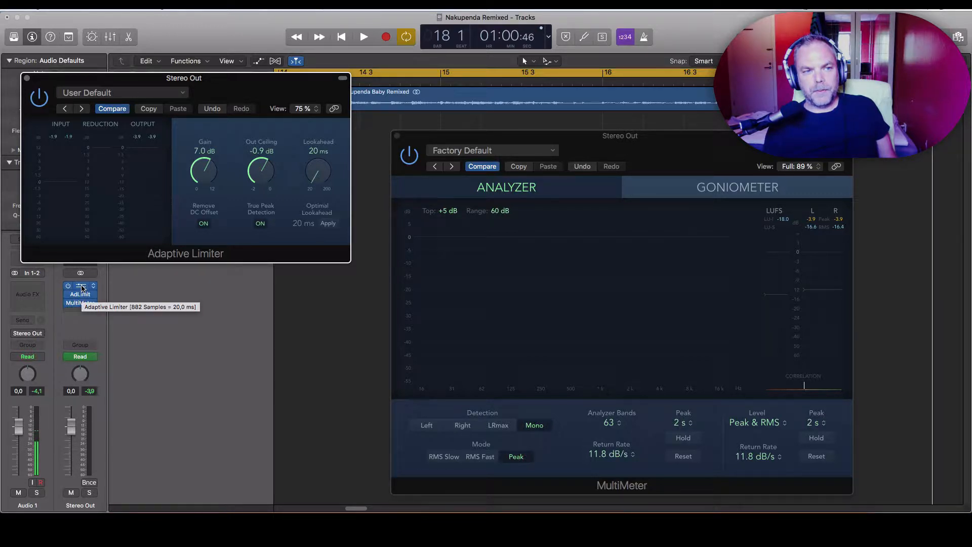
click(82, 287)
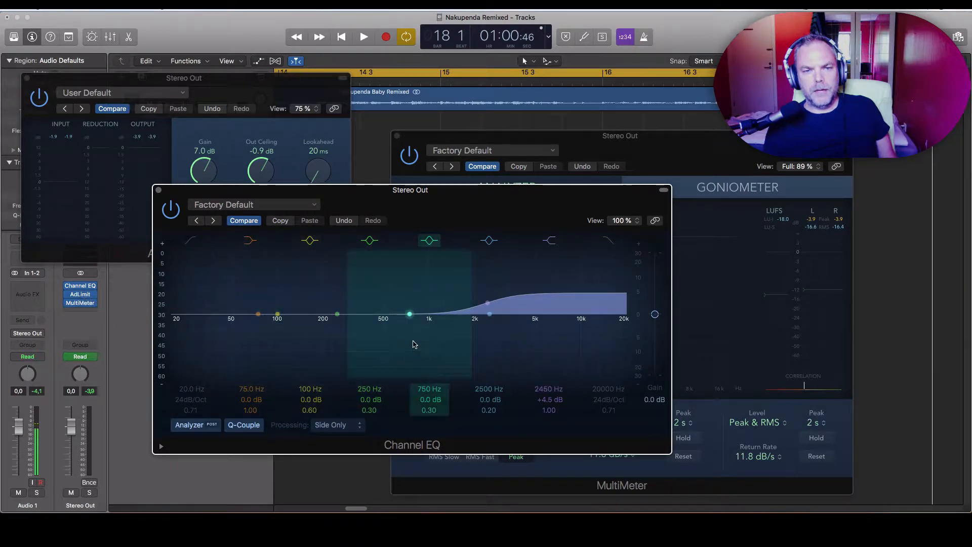
drag(434, 416, 430, 413)
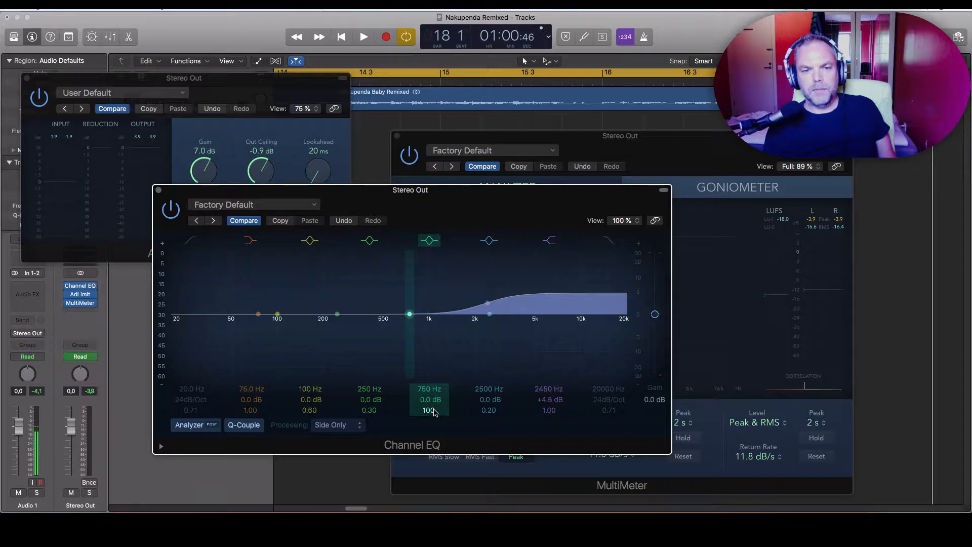
drag(429, 399, 430, 349)
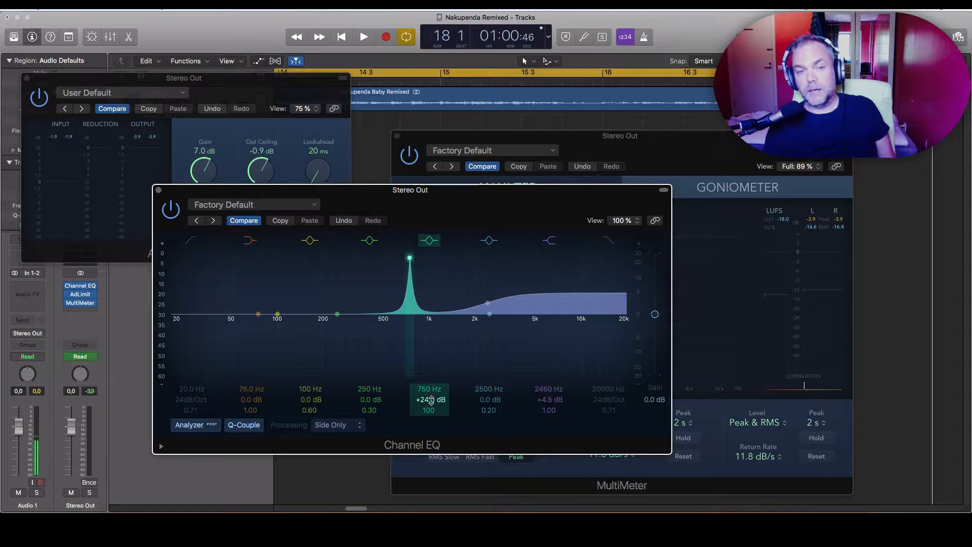
click(430, 240)
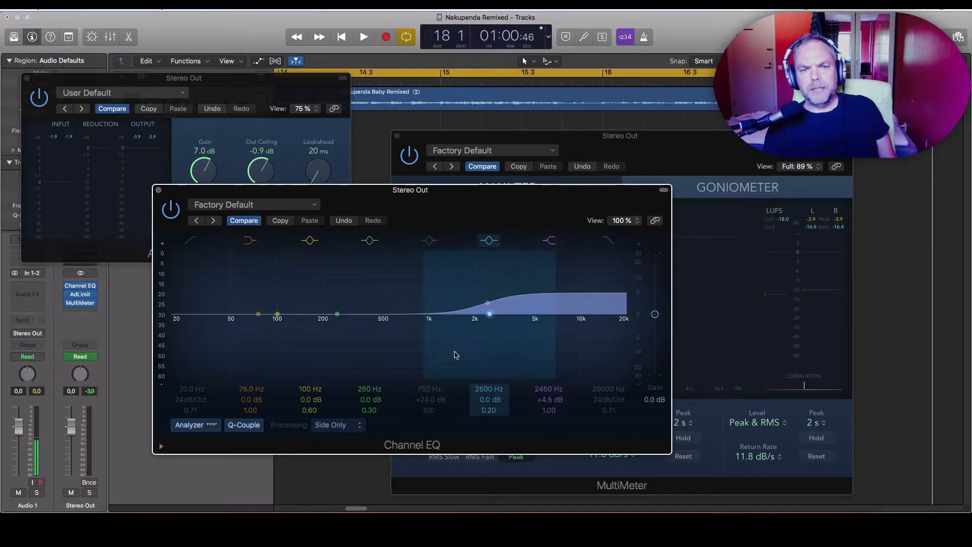
click(158, 190)
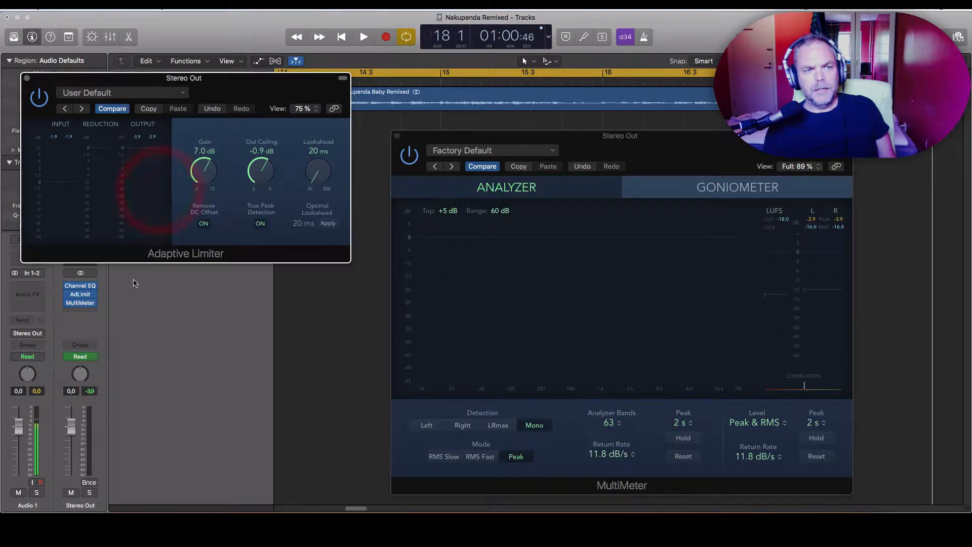
Step: Reopen the Stereo Out Adaptive Limiter to review its gain, ceiling and lookahead settings, and close its window
click(80, 294)
click(80, 294)
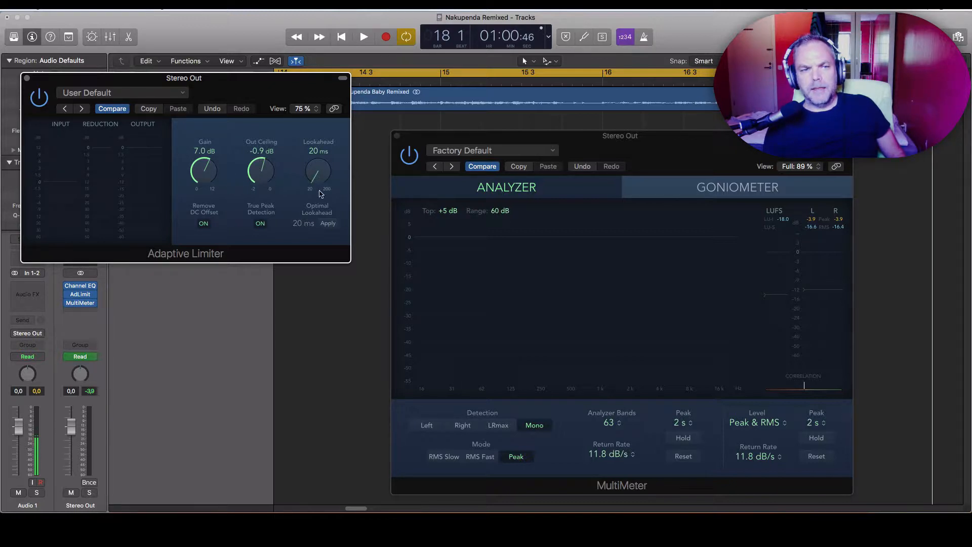
mouse_move(83, 305)
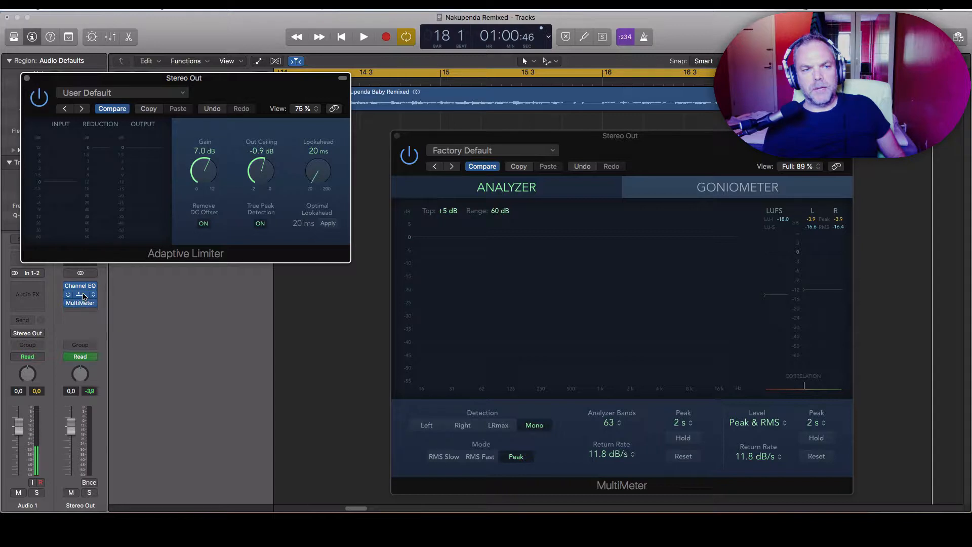
click(84, 296)
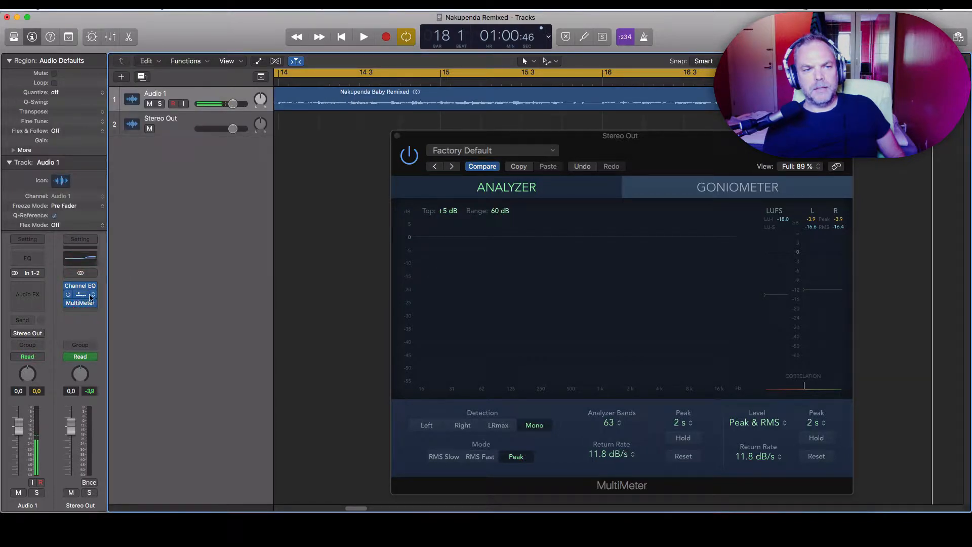
Step: Look up Adaptive Limiter among the Dynamics plug-ins and MultiMeter among the Metering plug-ins for Stereo Out, keeping both slots as they are
click(93, 296)
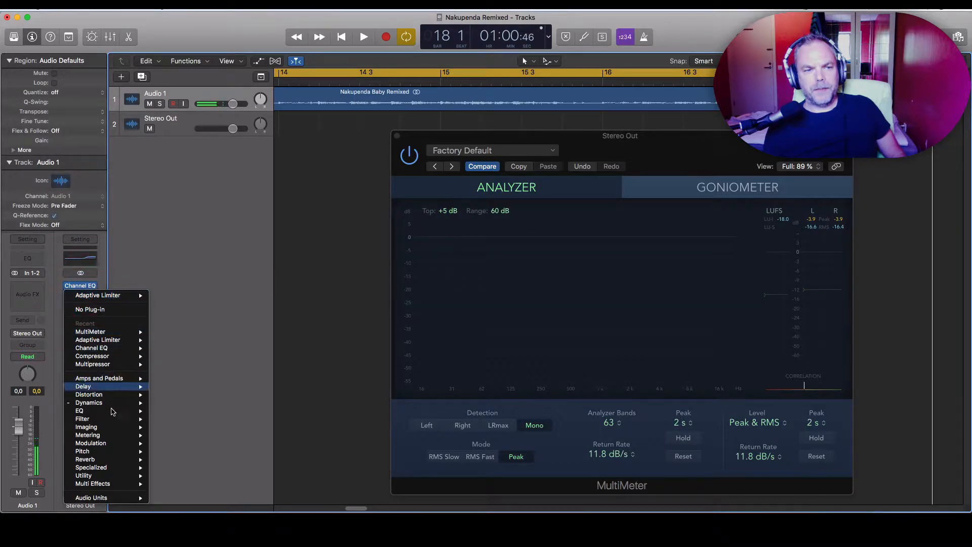
mouse_move(117, 408)
mouse_move(210, 403)
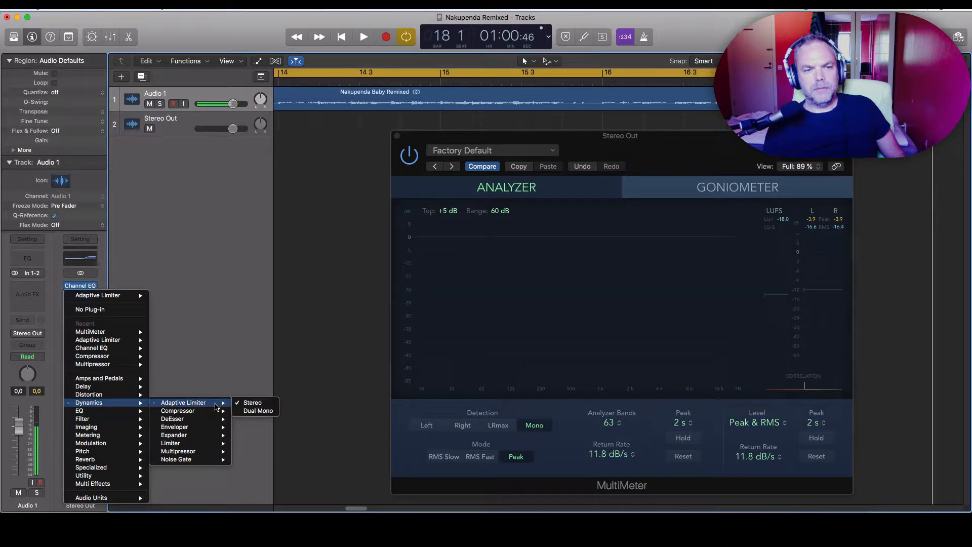
click(217, 320)
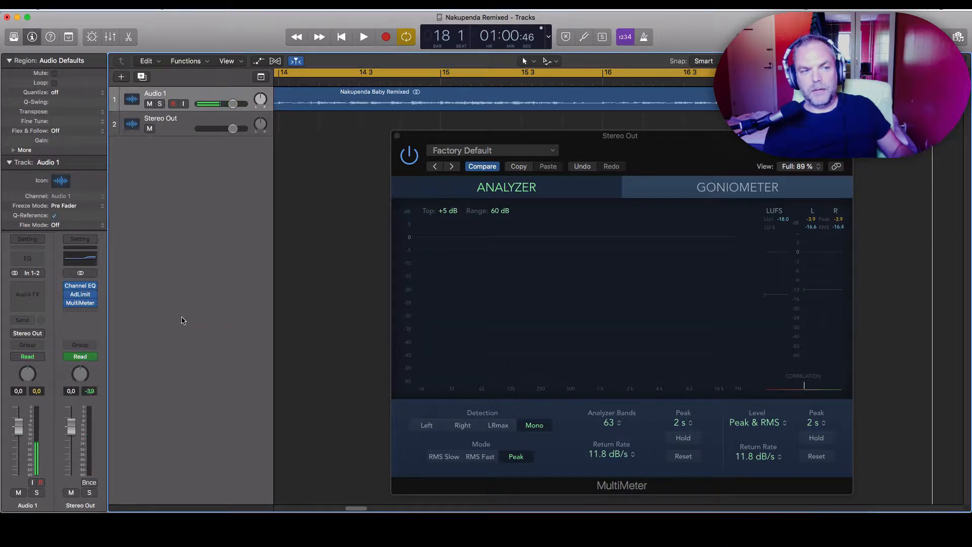
click(95, 303)
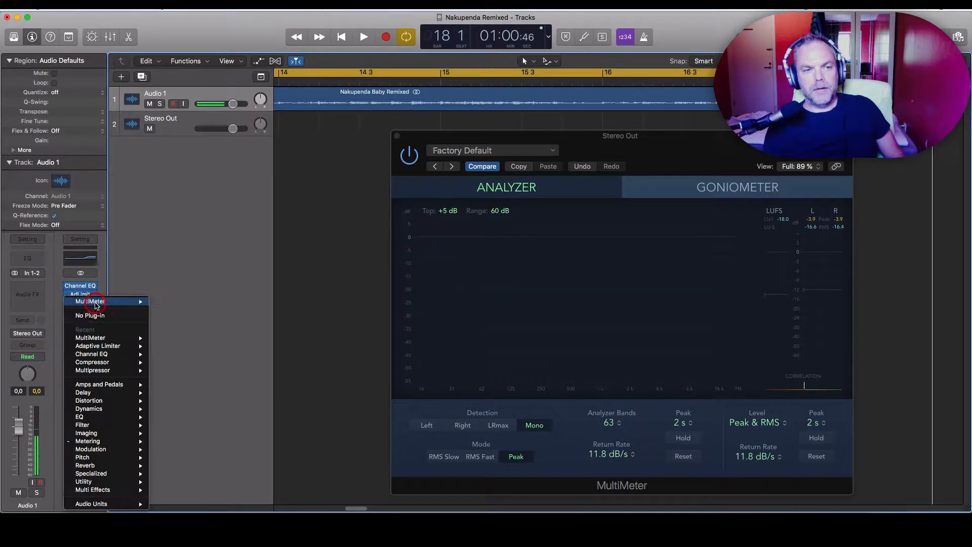
mouse_move(109, 443)
mouse_move(185, 474)
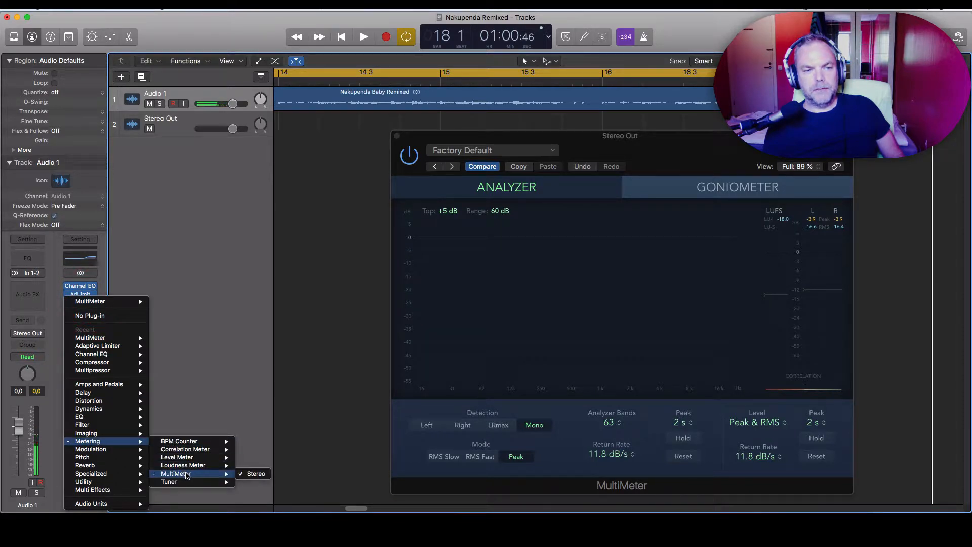
click(182, 289)
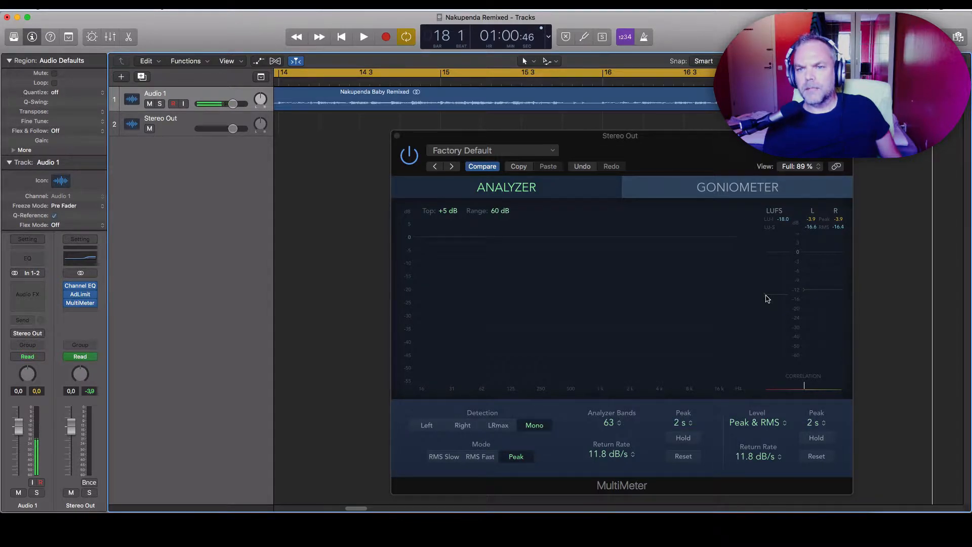
Step: Show the track automation lanes at the start of the project
click(568, 141)
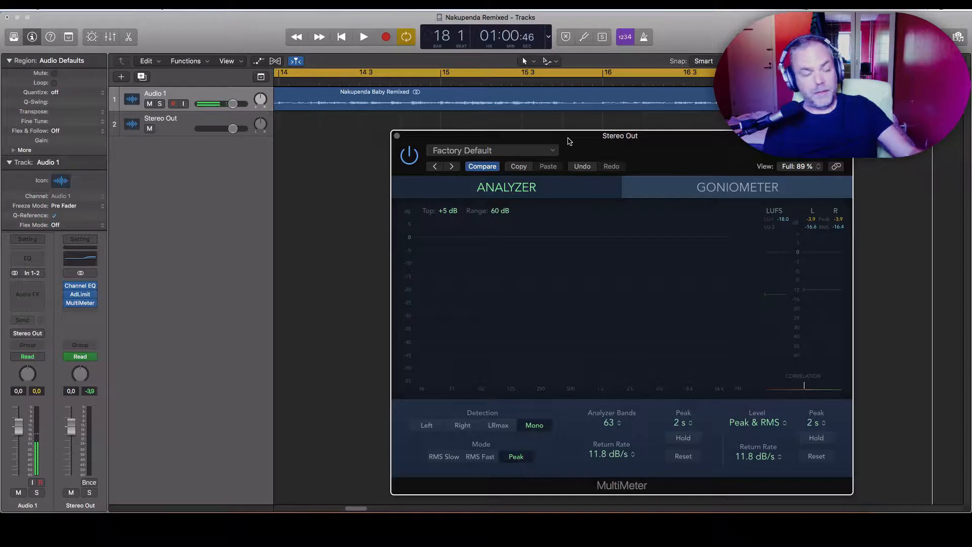
click(323, 165)
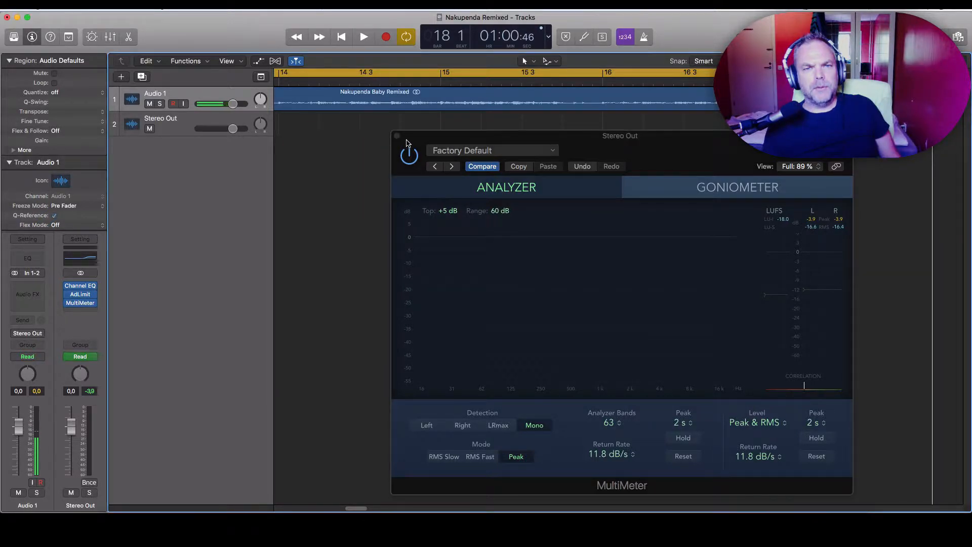
drag(362, 509, 296, 510)
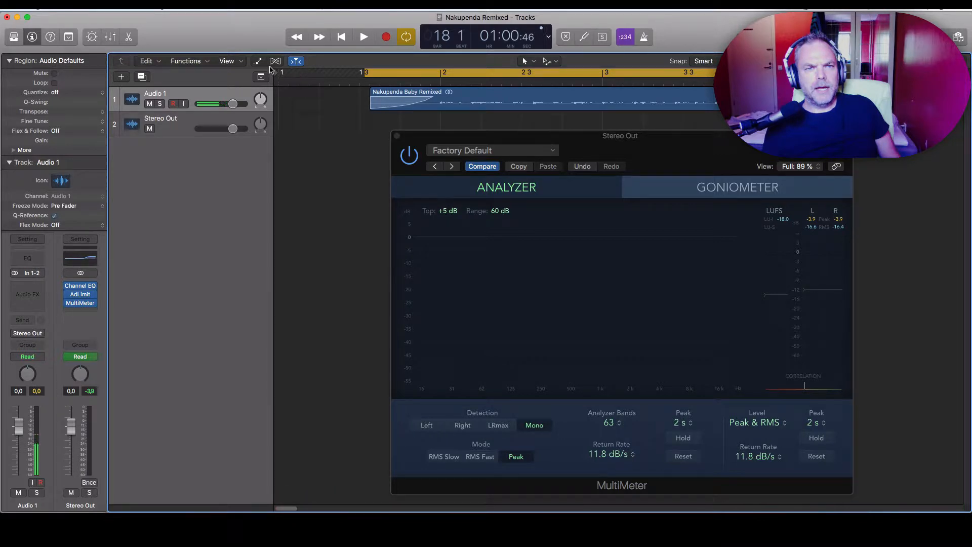
click(261, 61)
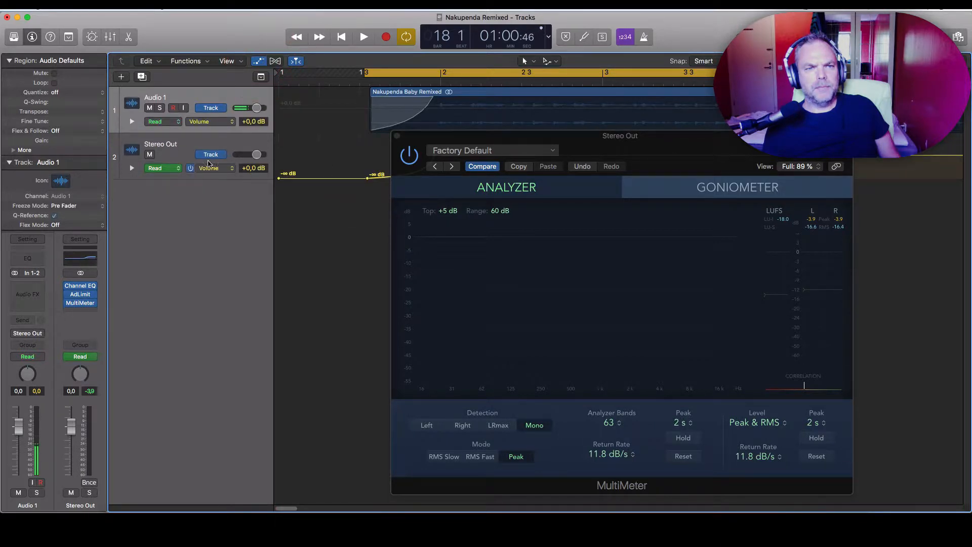
Step: Close the MultiMeter window to uncover the Stereo Out volume fade-in, and select the Audio 1 track
drag(410, 136, 436, 151)
click(424, 151)
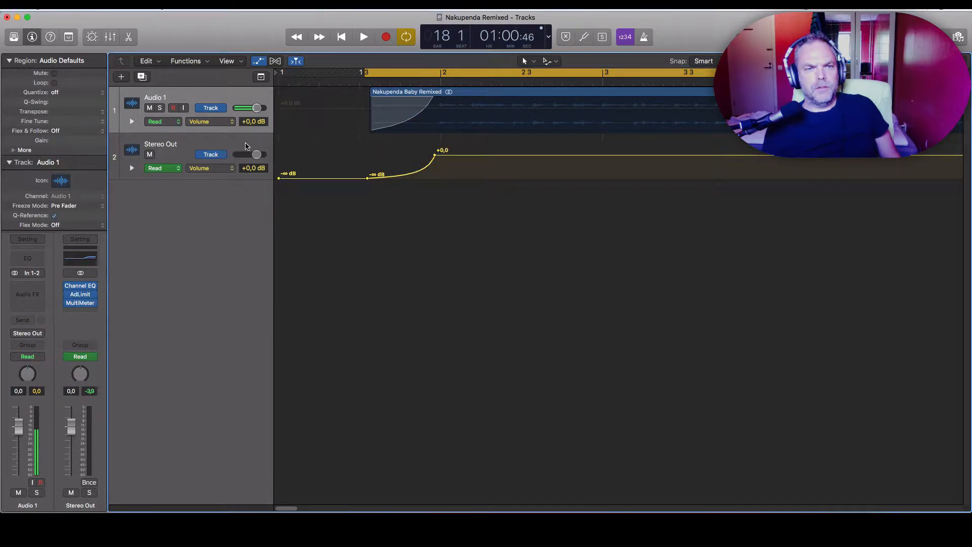
click(235, 104)
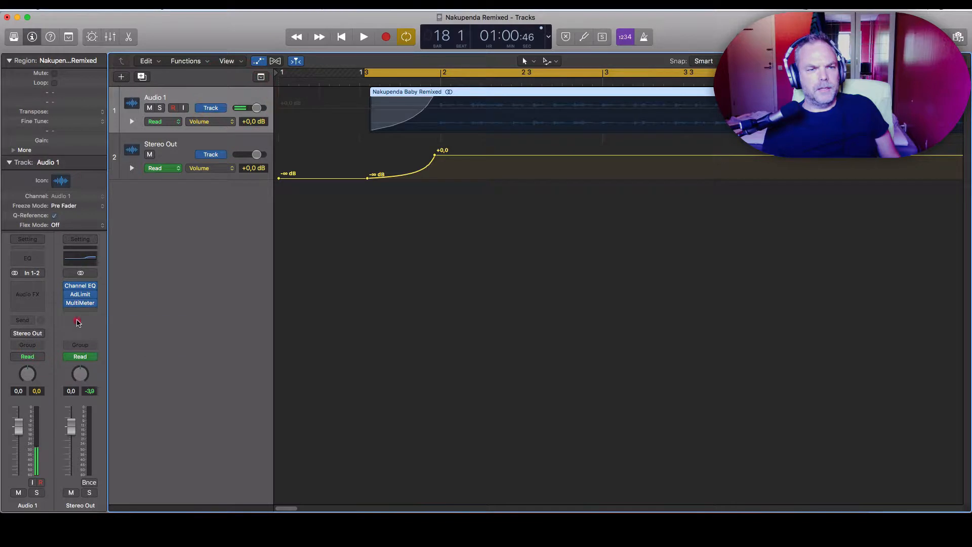
Step: Review the Stereo Out volume fade-out at the end of the song, return to the start and hide the track automation
right_click(77, 322)
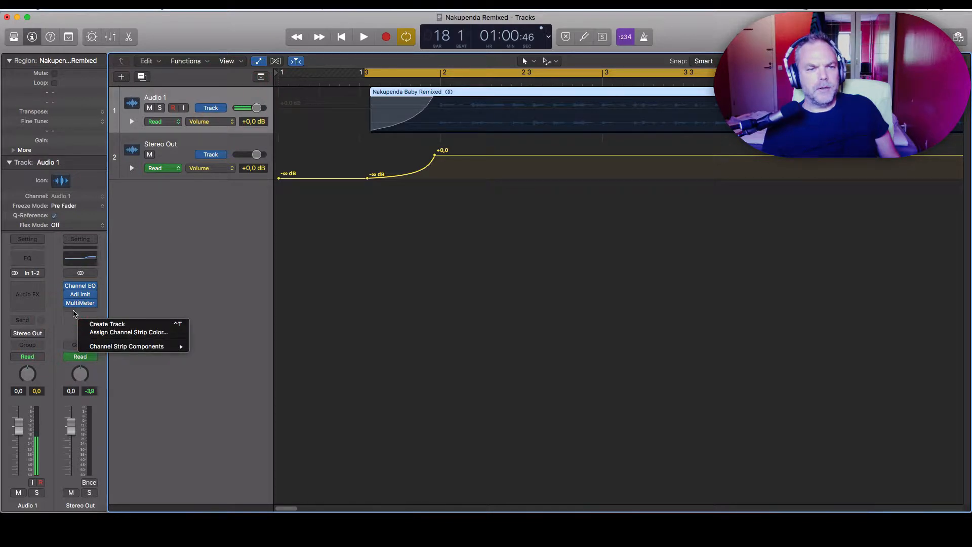
click(184, 239)
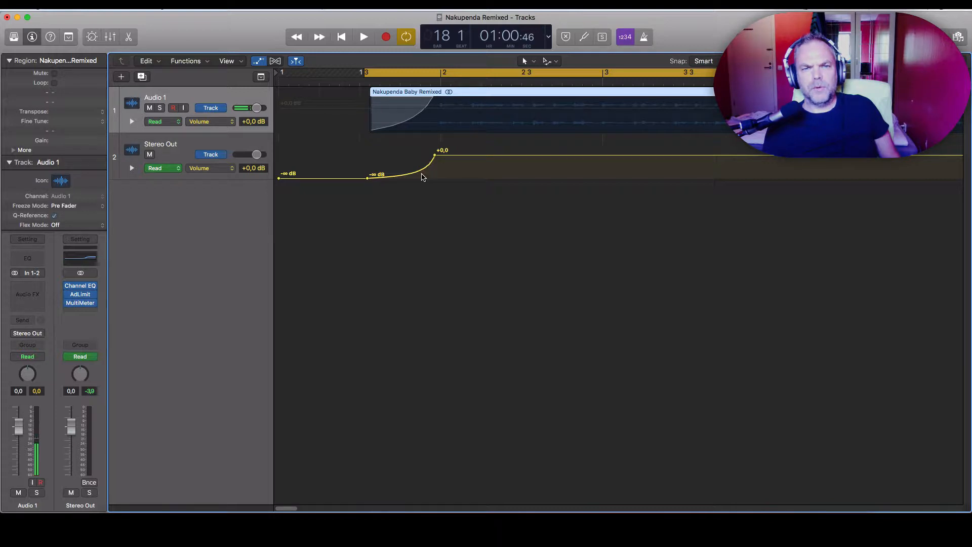
drag(286, 508, 588, 492)
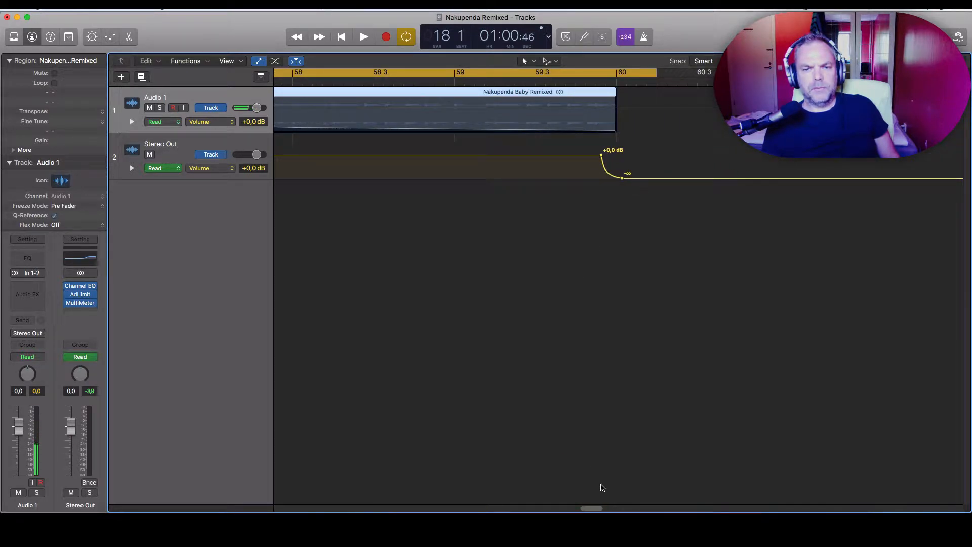
drag(593, 509, 285, 508)
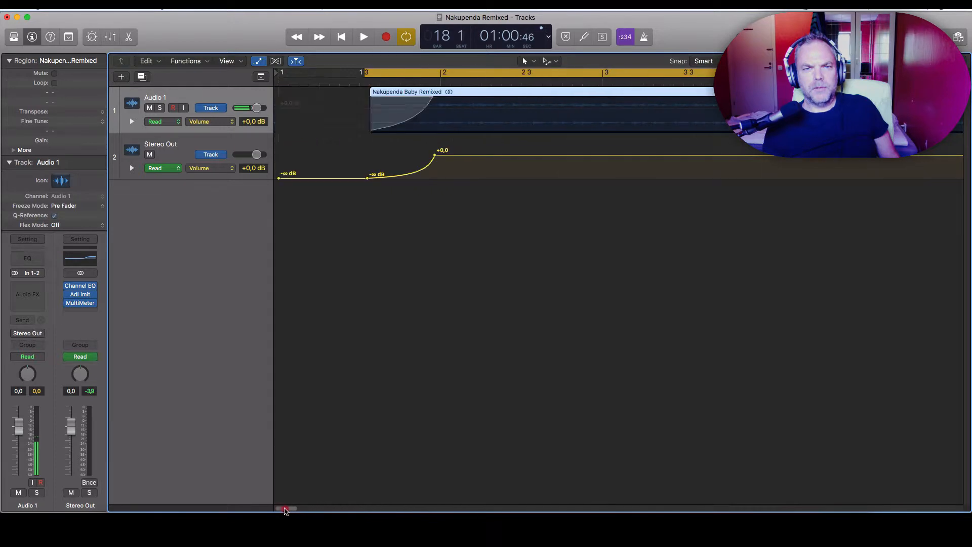
click(260, 61)
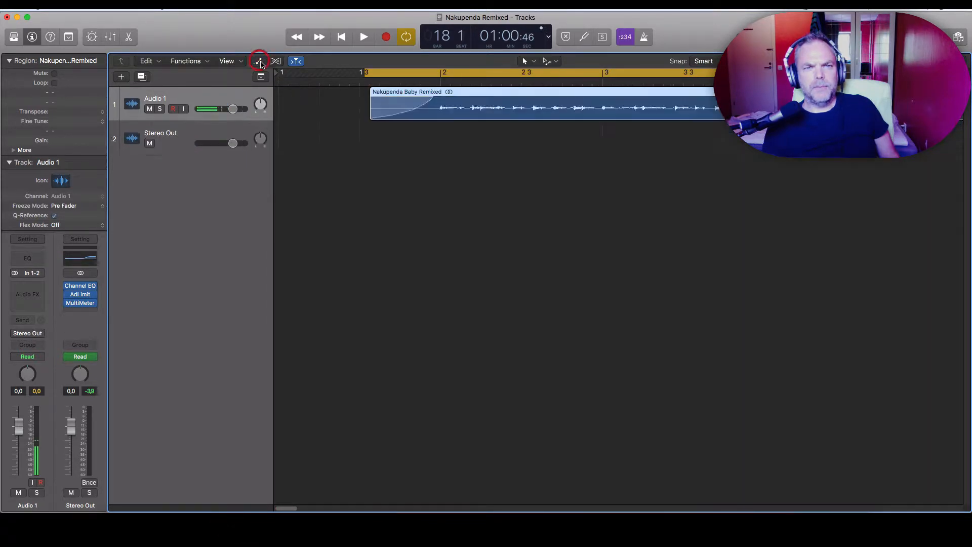
Step: Open the Stereo Out MultiMeter and Adaptive Limiter side by side and clear the MultiMeter's LUFS and peak readings
click(79, 303)
drag(618, 151, 664, 130)
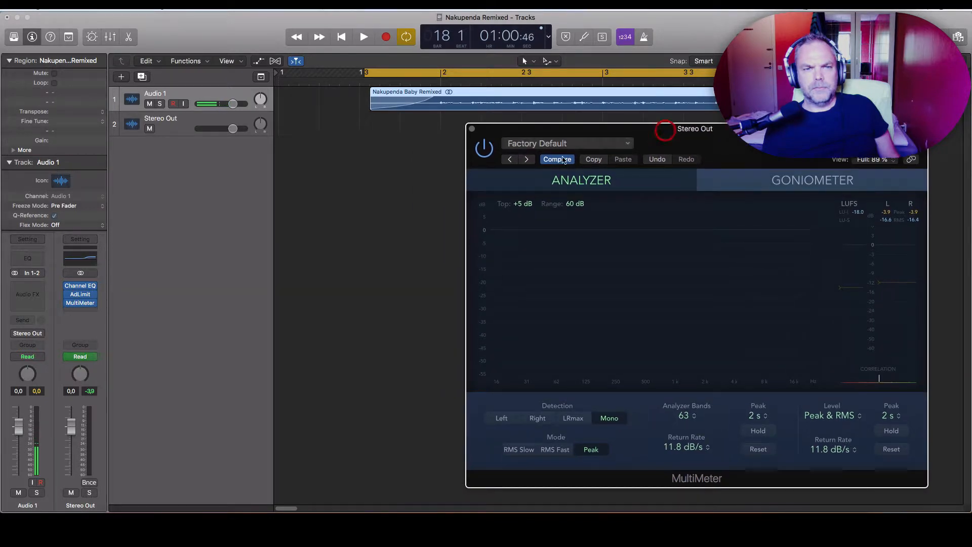
click(80, 294)
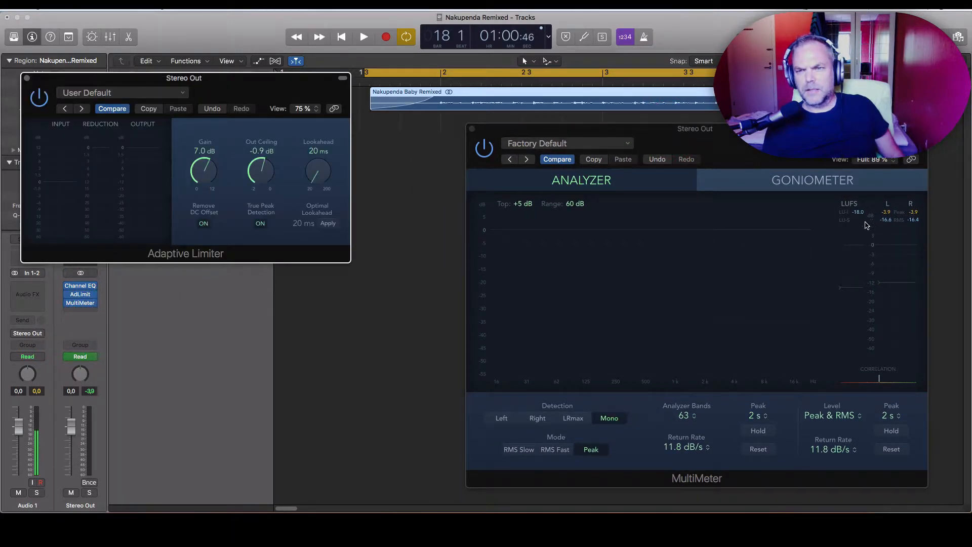
click(859, 215)
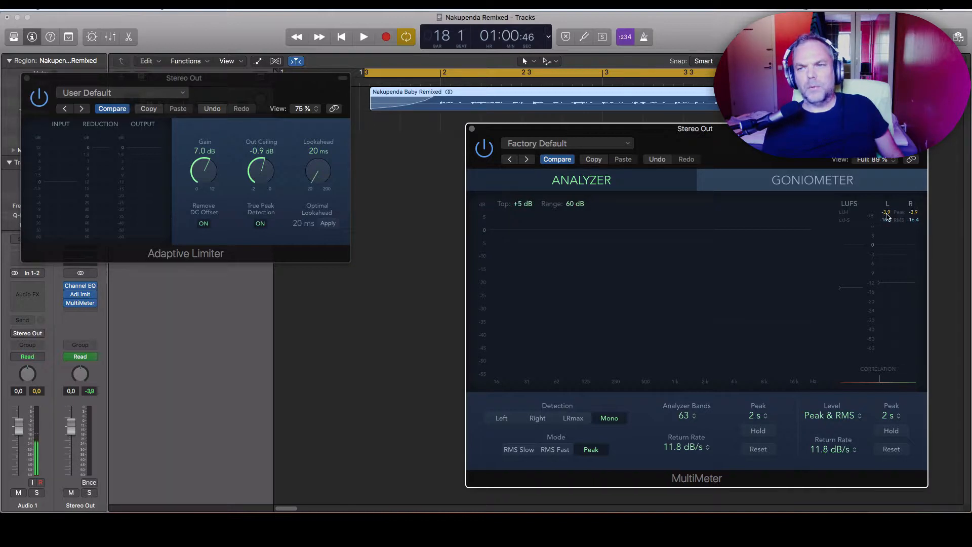
click(886, 215)
click(888, 219)
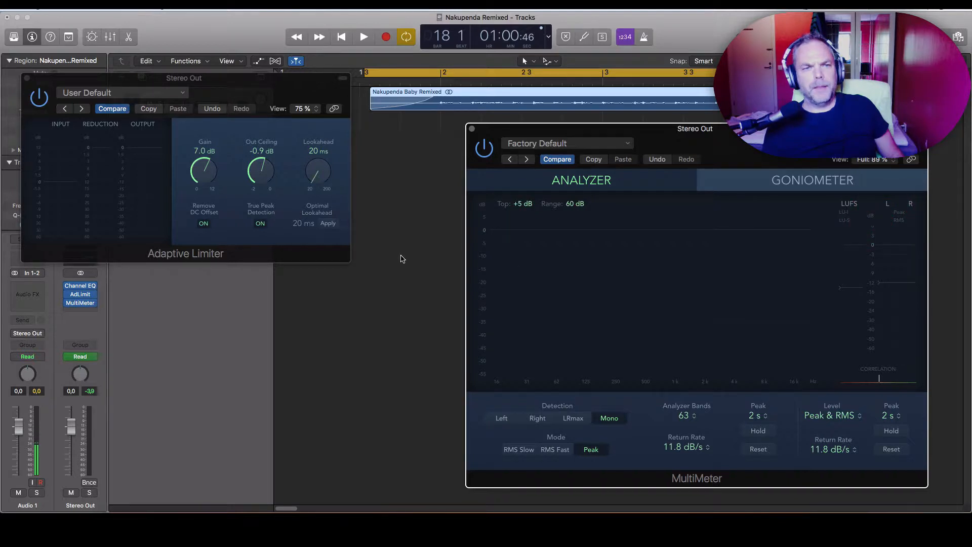
Step: Set the Adaptive Limiter gain to 8.0 dB and play the track to measure its loudness
drag(208, 186, 199, 174)
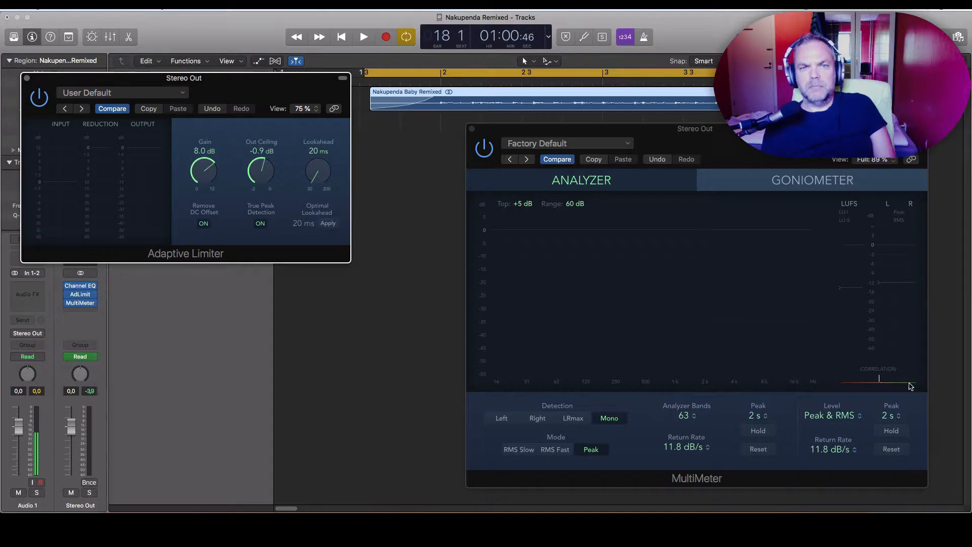
key(space)
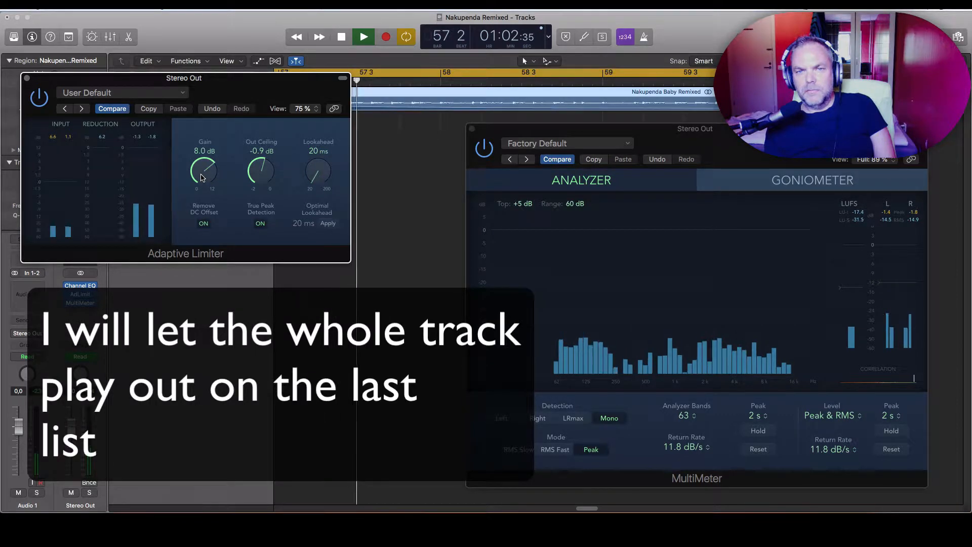
key(space)
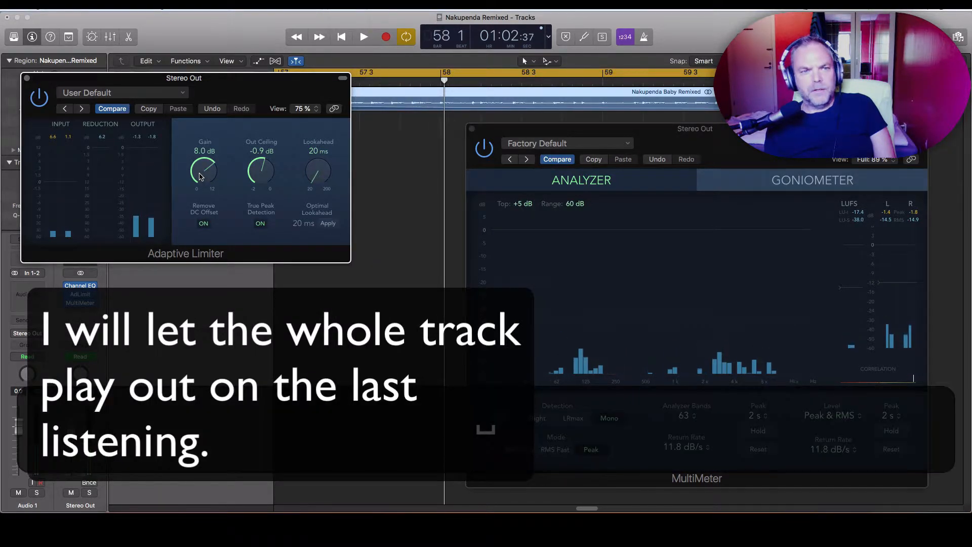
Step: Raise the Adaptive Limiter gain to 10.5 dB and replay the track with the limiter and MultiMeter readings cleared
drag(201, 177, 209, 143)
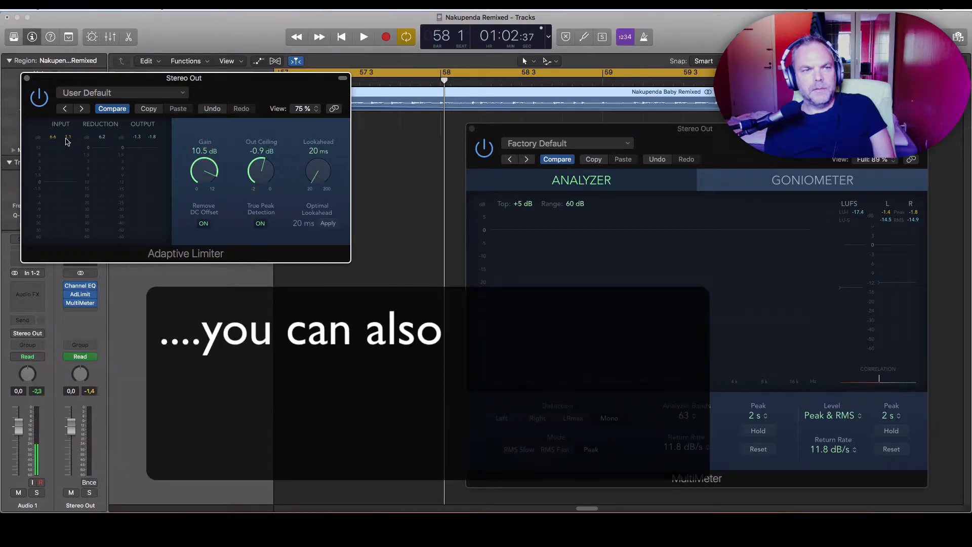
click(52, 137)
click(102, 137)
click(136, 138)
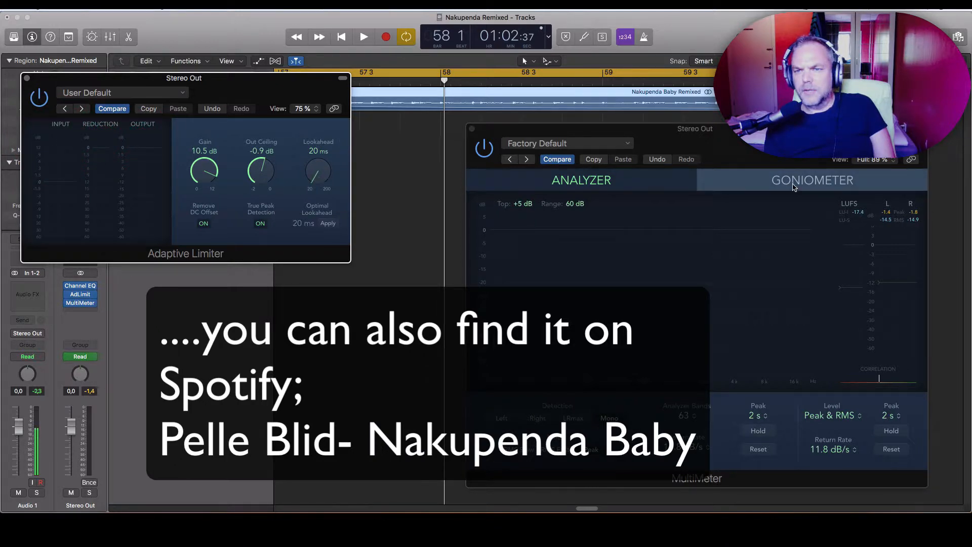
click(887, 213)
click(888, 214)
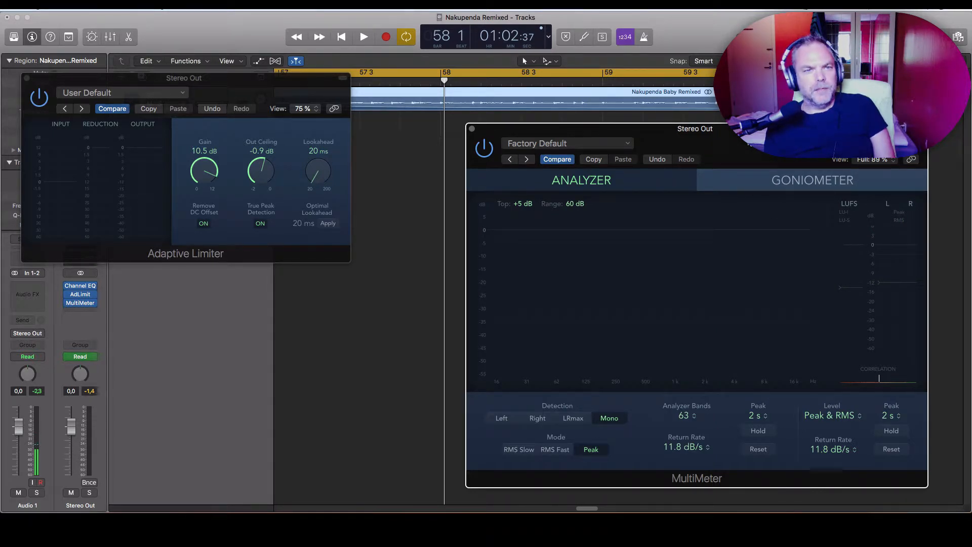
key(space)
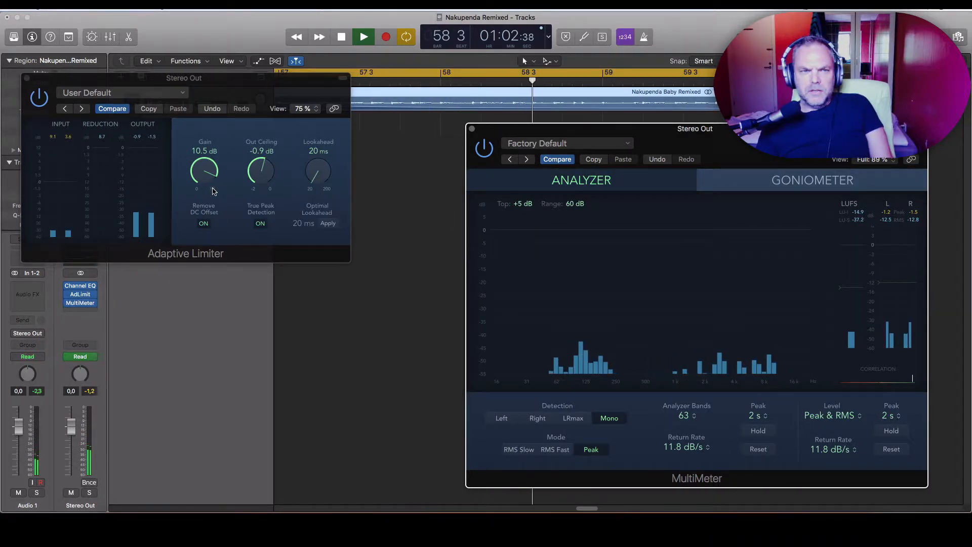
key(space)
Step: Raise the Adaptive Limiter gain to 11.2 dB and measure the track again with the limiter input and MultiMeter readings cleared
drag(199, 175, 197, 170)
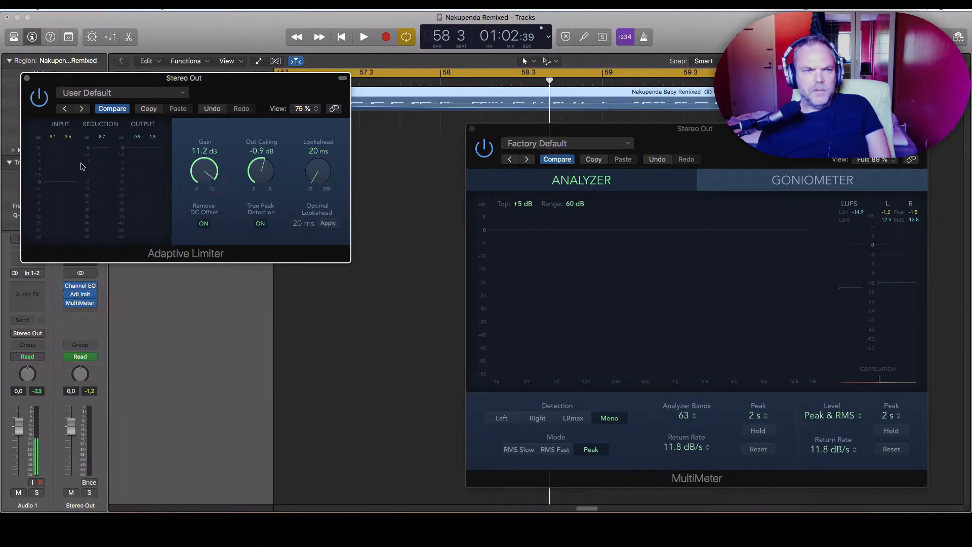
click(54, 140)
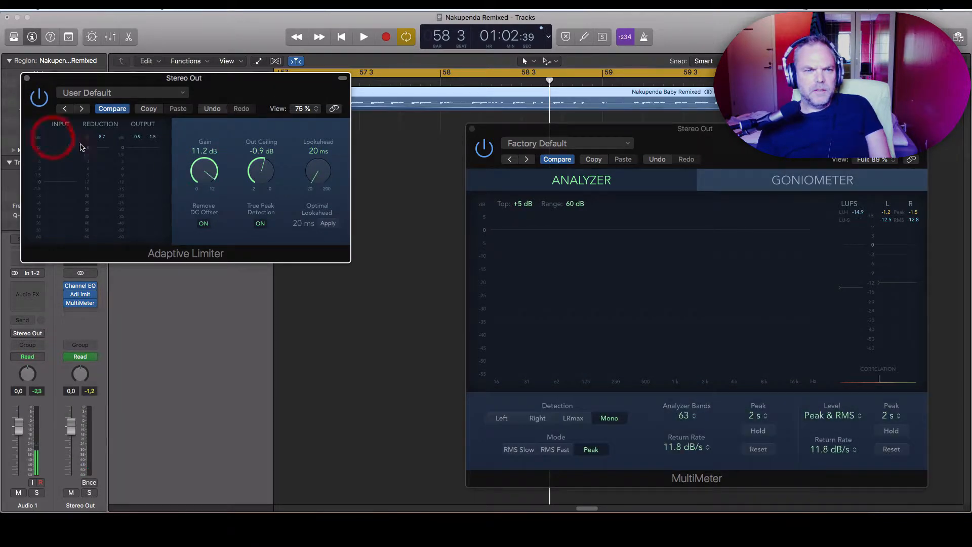
click(858, 214)
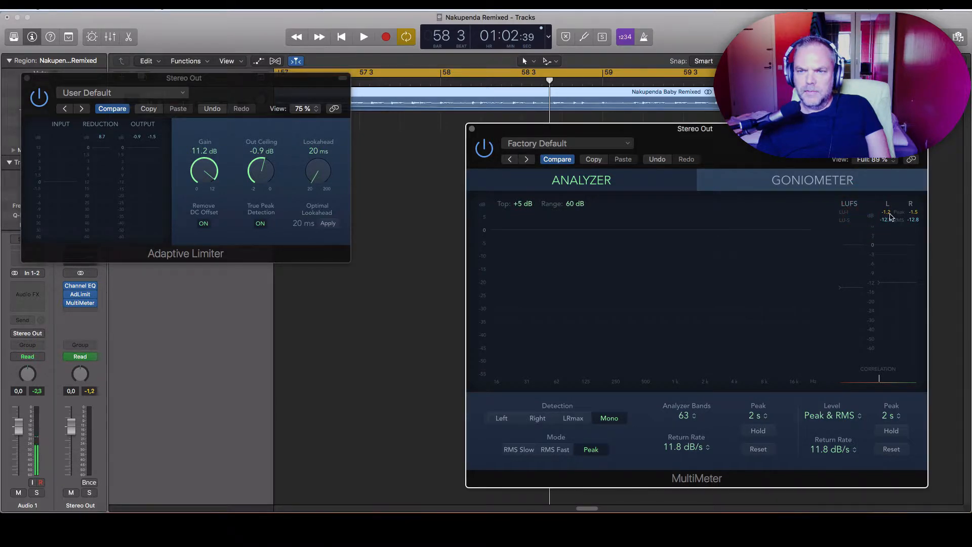
click(888, 215)
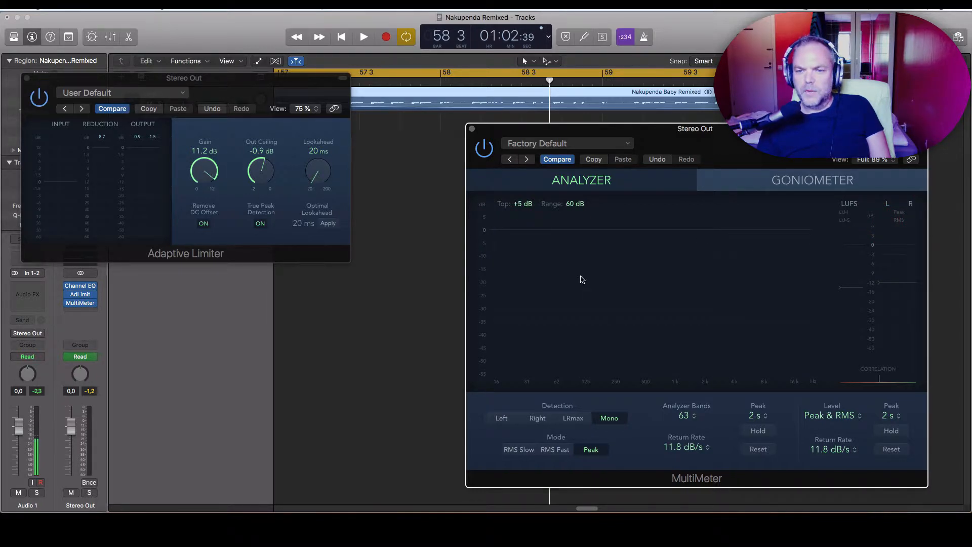
key(space)
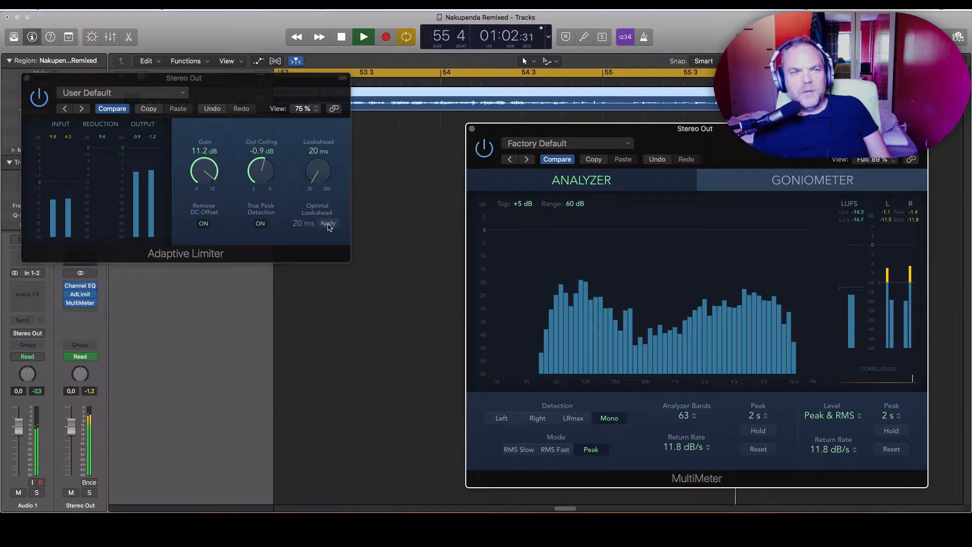
key(space)
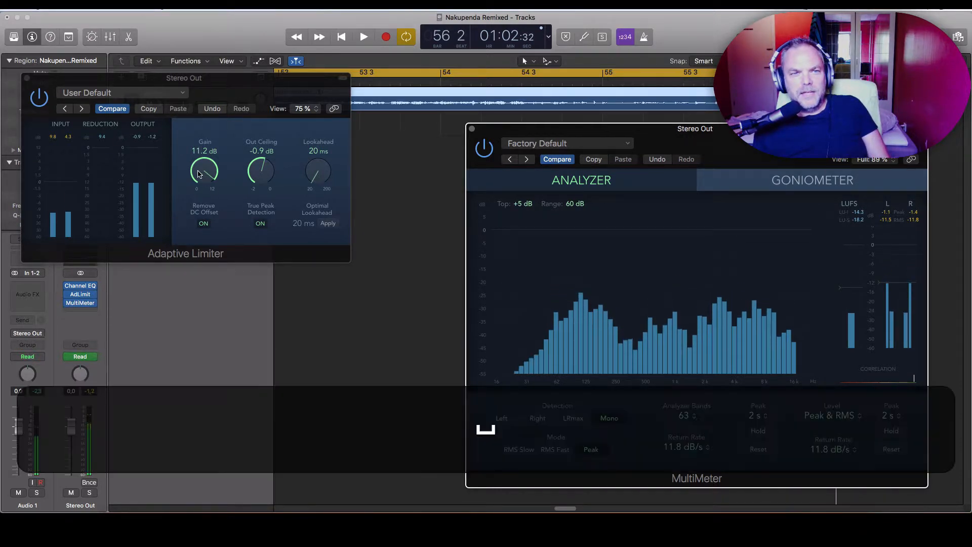
Step: Set the Adaptive Limiter gain to 11.5 dB and clear all level readings in the limiter and the MultiMeter
click(198, 173)
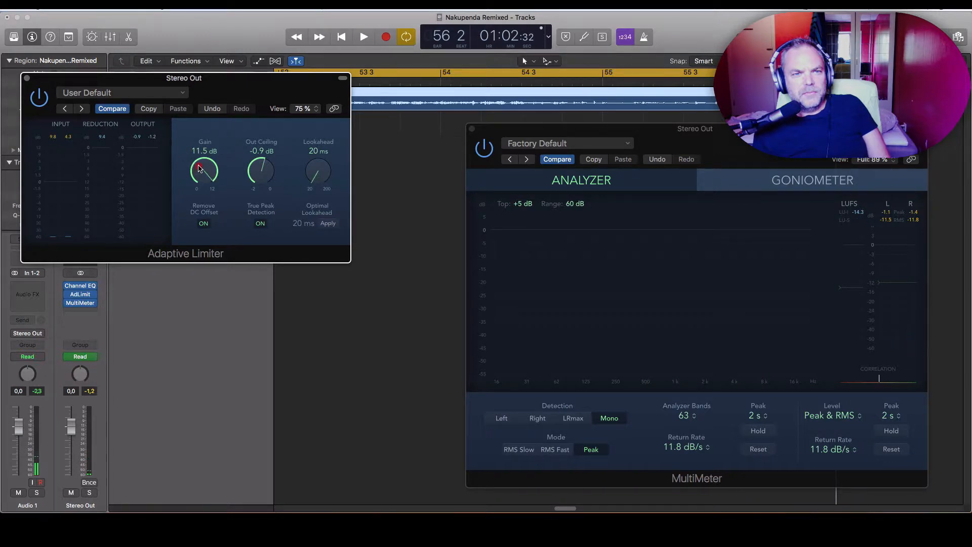
click(885, 216)
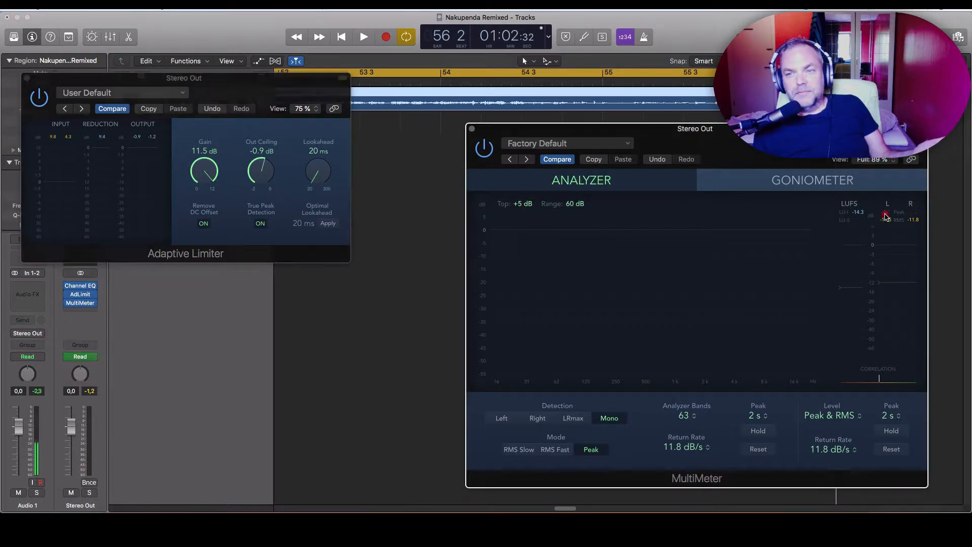
click(884, 217)
click(858, 212)
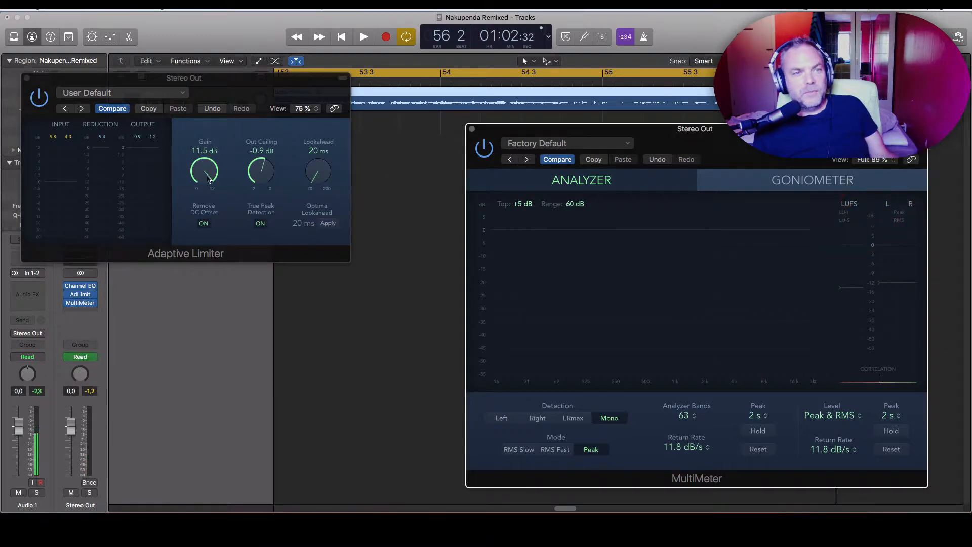
click(55, 136)
click(100, 137)
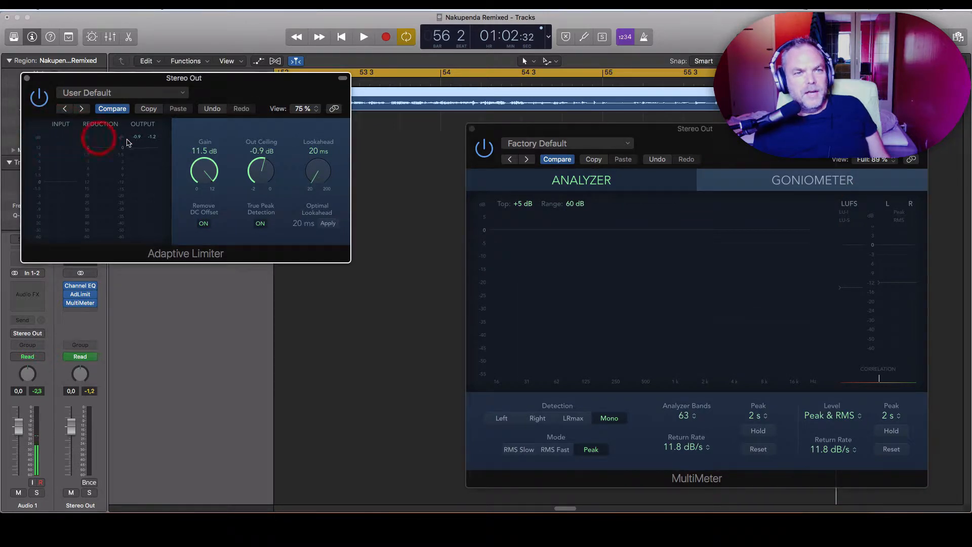
click(136, 137)
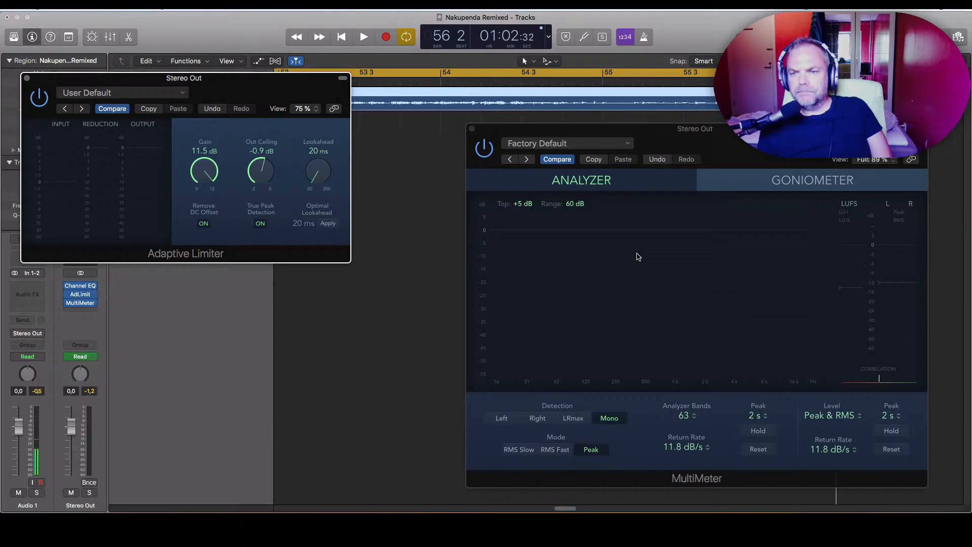
Step: Play the track to its end to check the final loudness, and close the Adaptive Limiter and MultiMeter windows
key(space)
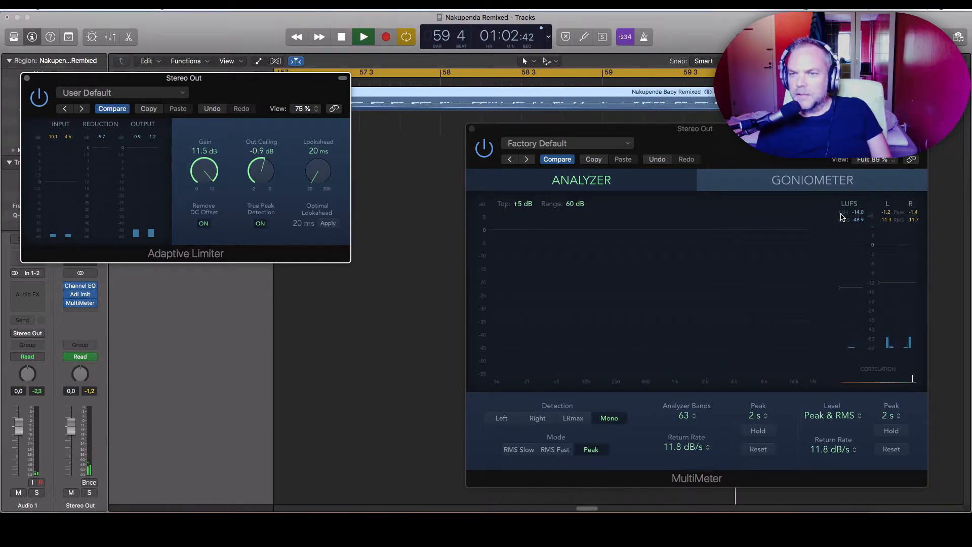
key(space)
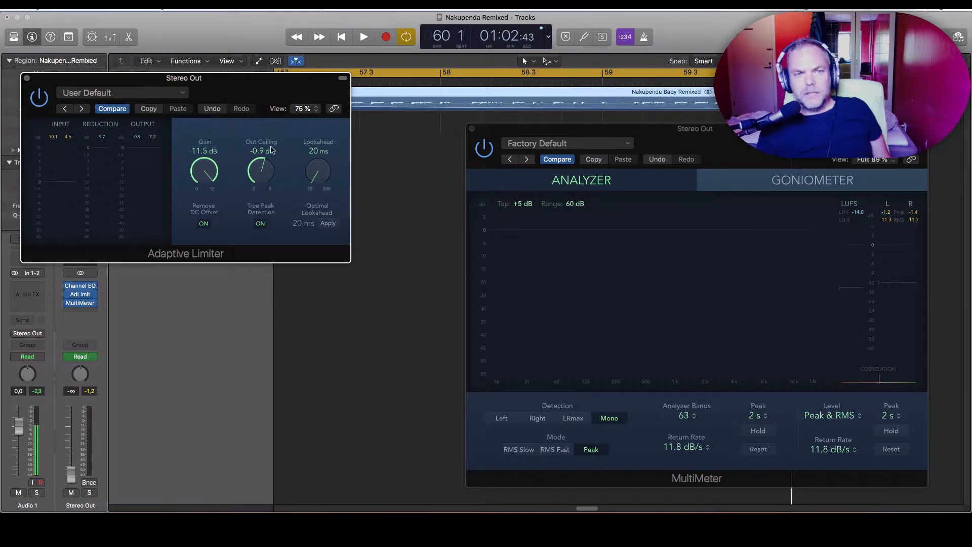
click(28, 79)
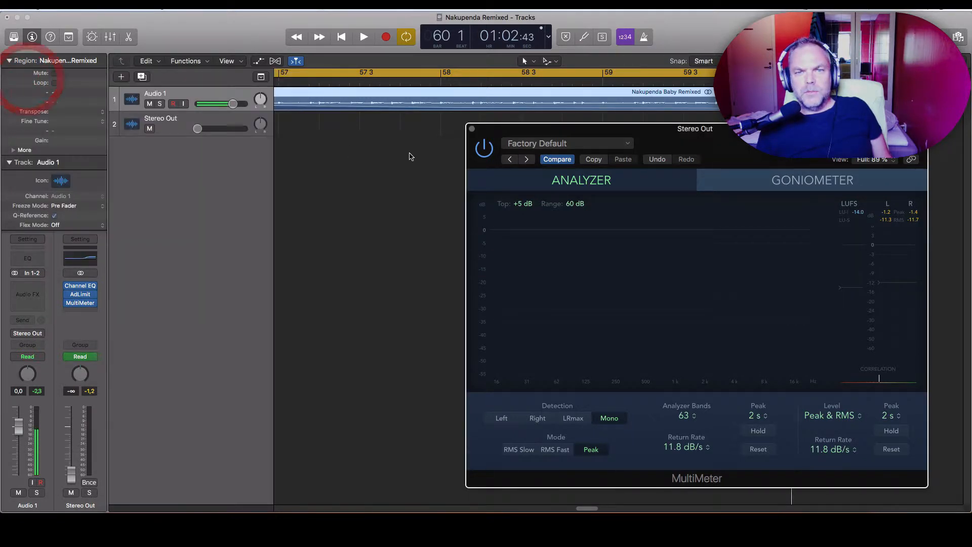
click(471, 129)
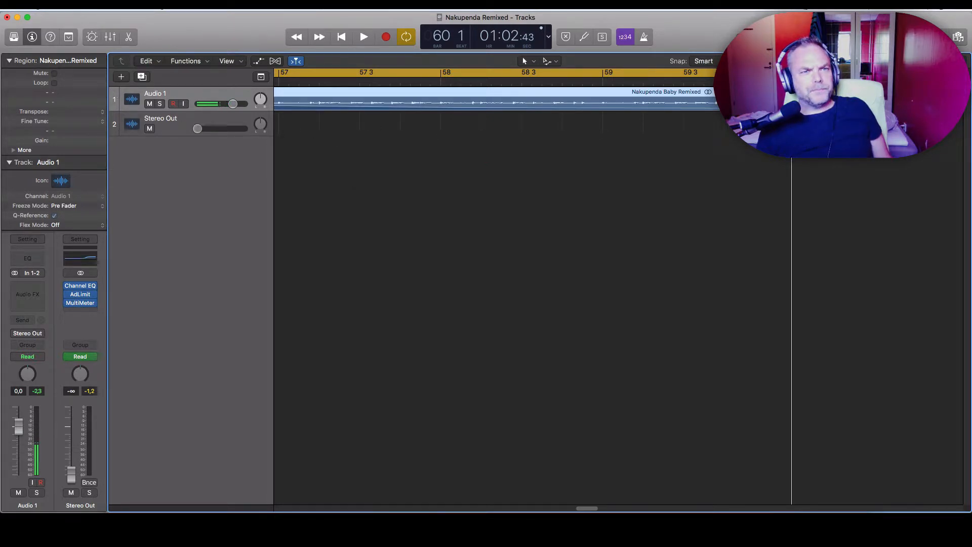
Step: Open the bounce settings for the project and set the PCM resolution to 16 Bit
click(81, 5)
mouse_move(120, 231)
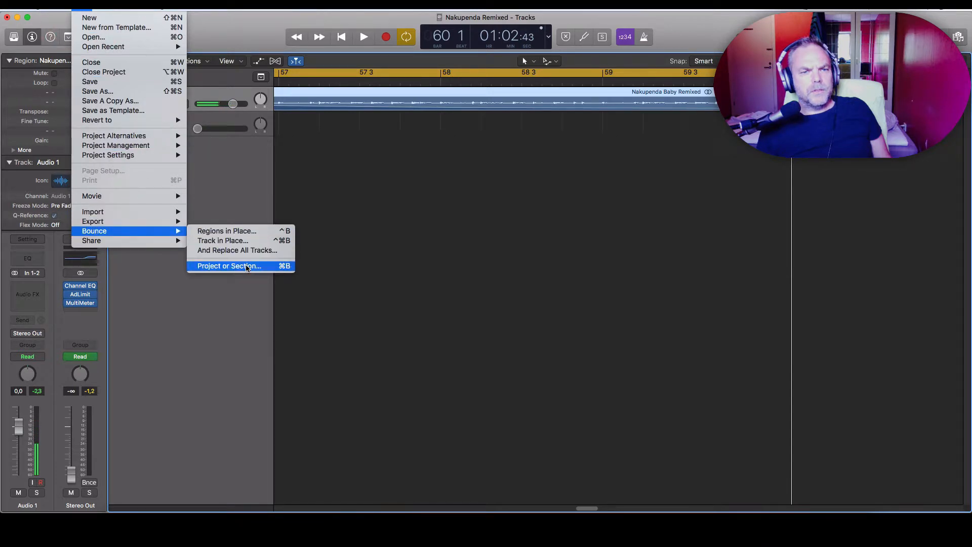
click(248, 267)
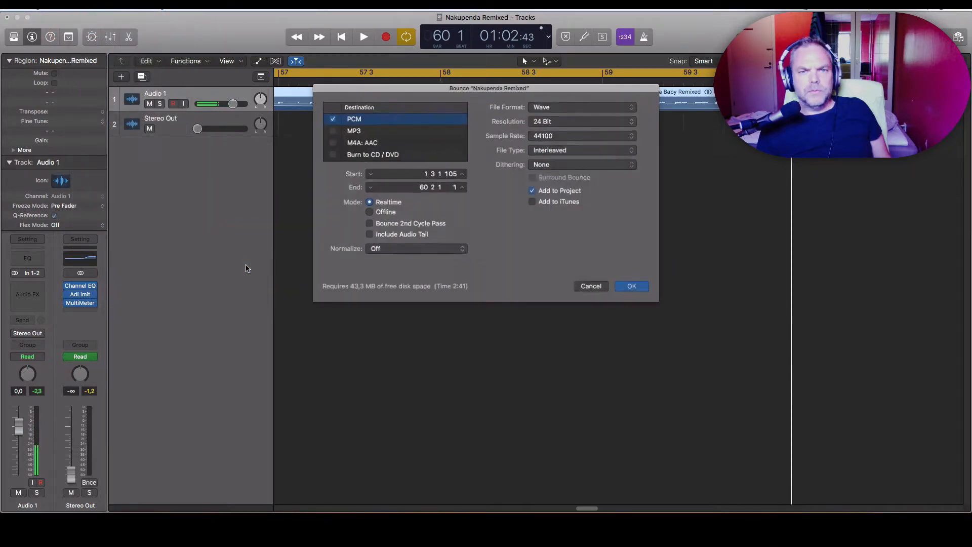
click(543, 121)
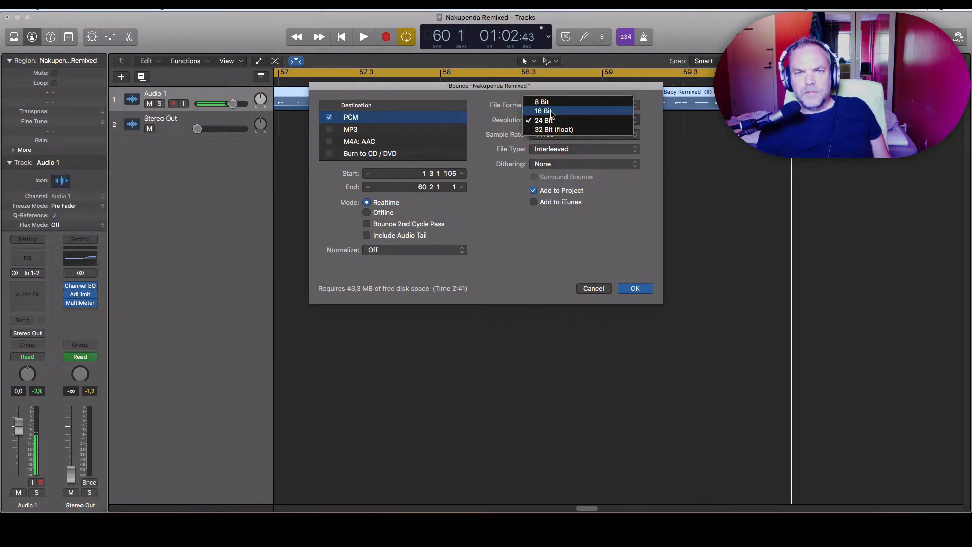
click(552, 111)
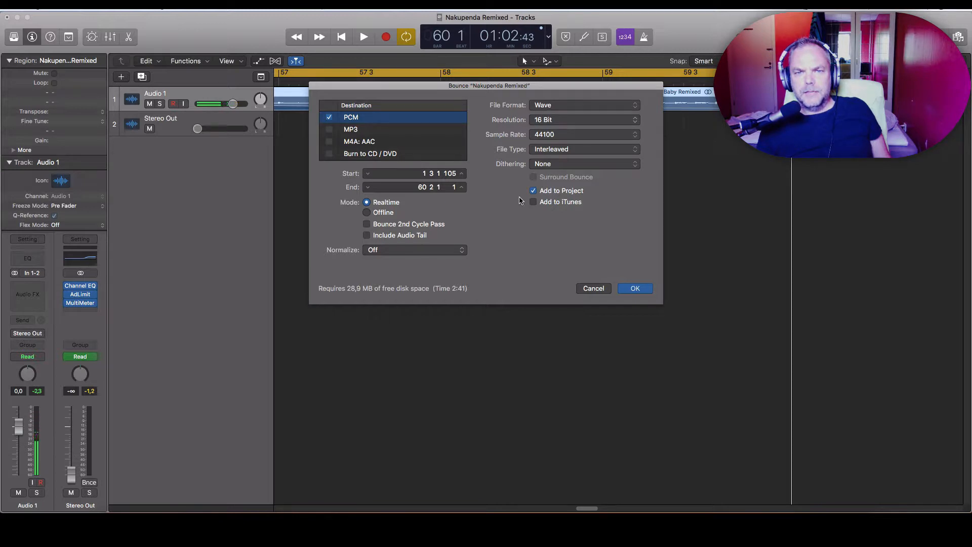
Step: Set the bounce's dithering to POW-r #1 (Dithering) and enable MP3 as a destination in addition to PCM
click(552, 167)
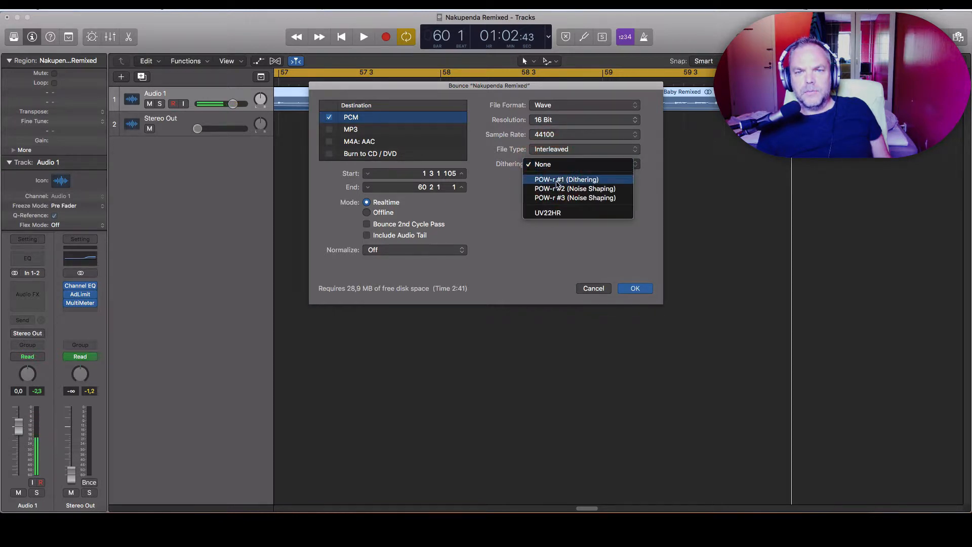
click(556, 181)
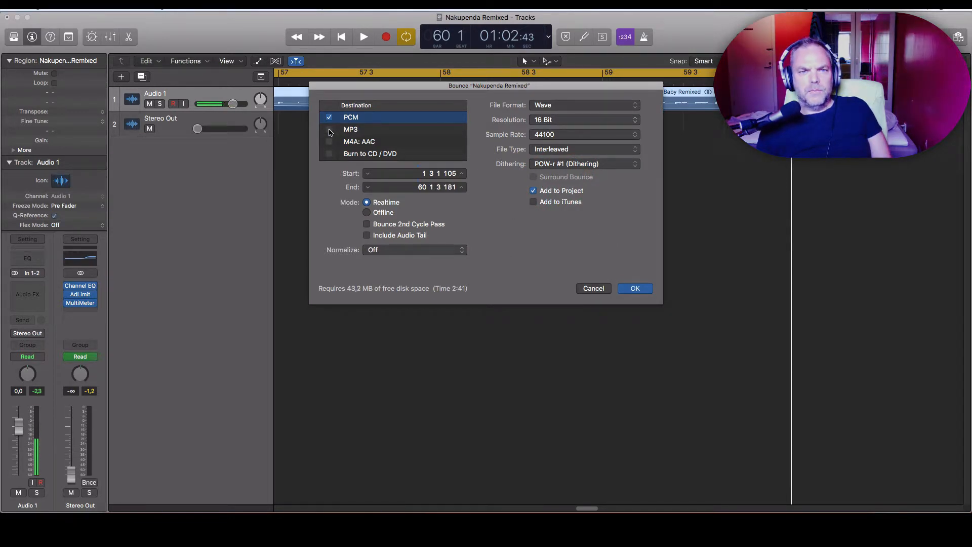
click(329, 130)
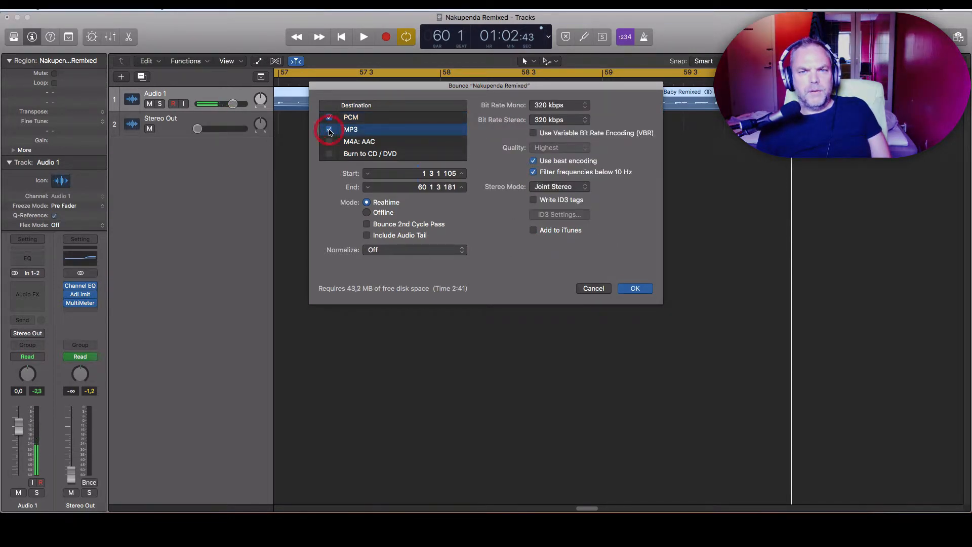
click(399, 119)
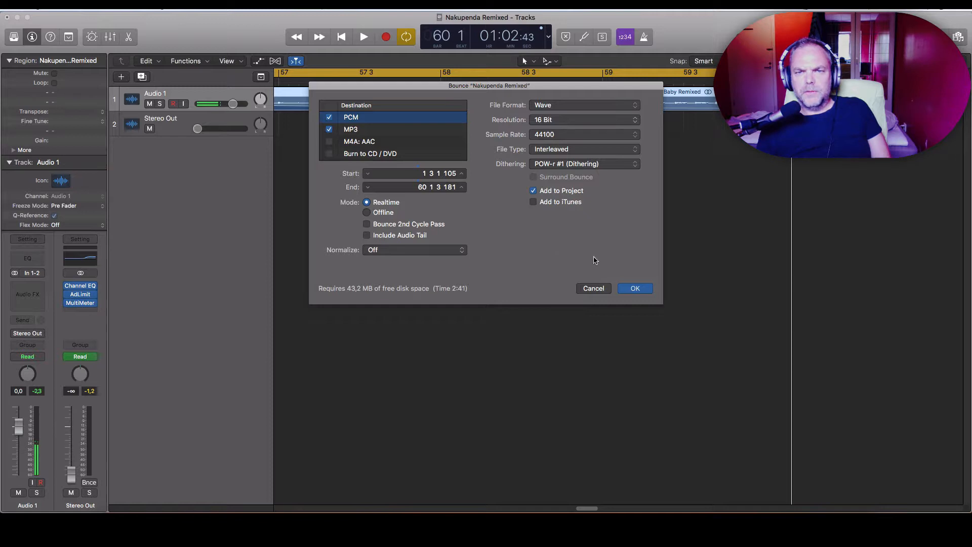
Step: Accept the bounce settings and bounce the song into the Bounces folder under the name Nakupenda Baby
click(634, 288)
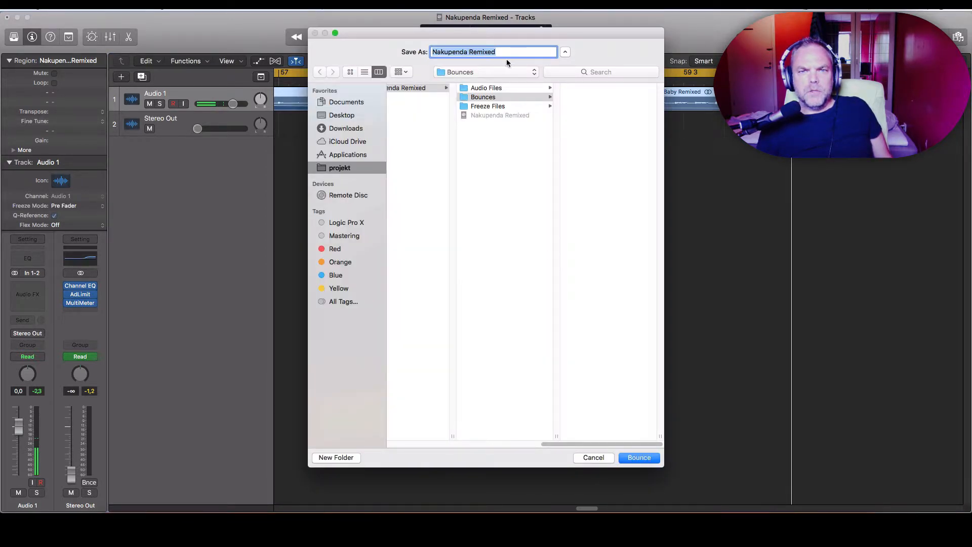
drag(500, 52, 471, 53)
text(Baby)
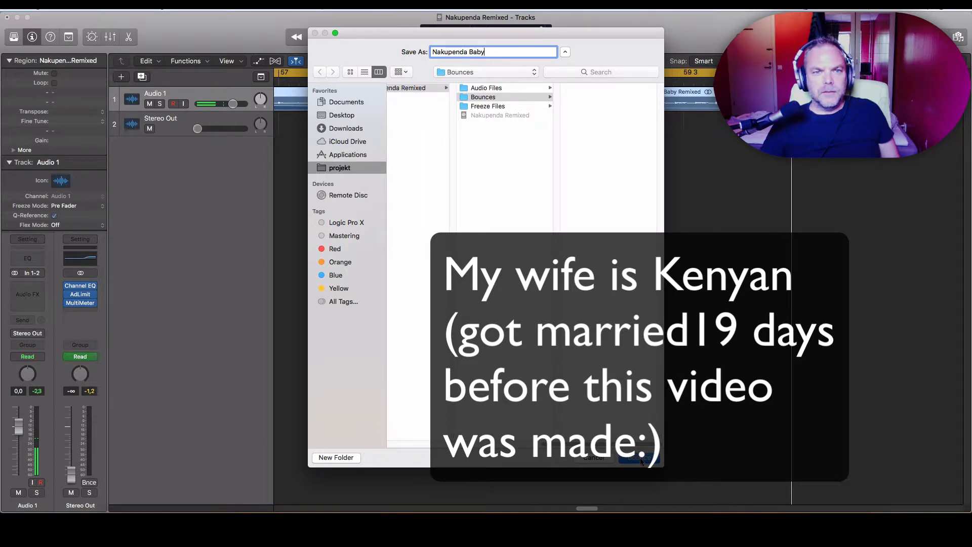
click(639, 458)
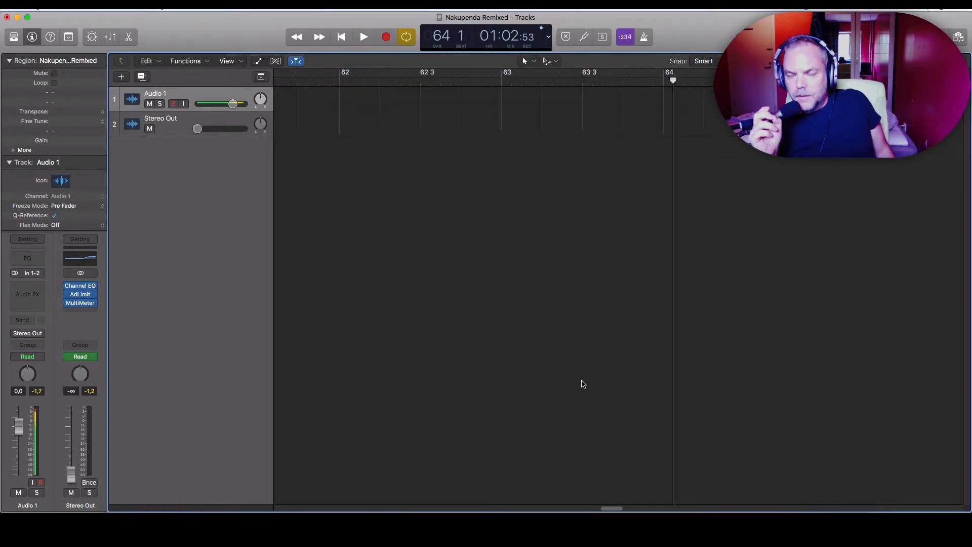
Step: Return to the start of the song and review the MultiMeter, Adaptive Limiter and Channel EQ settings on Stereo Out
scroll(390, 492, left, 10)
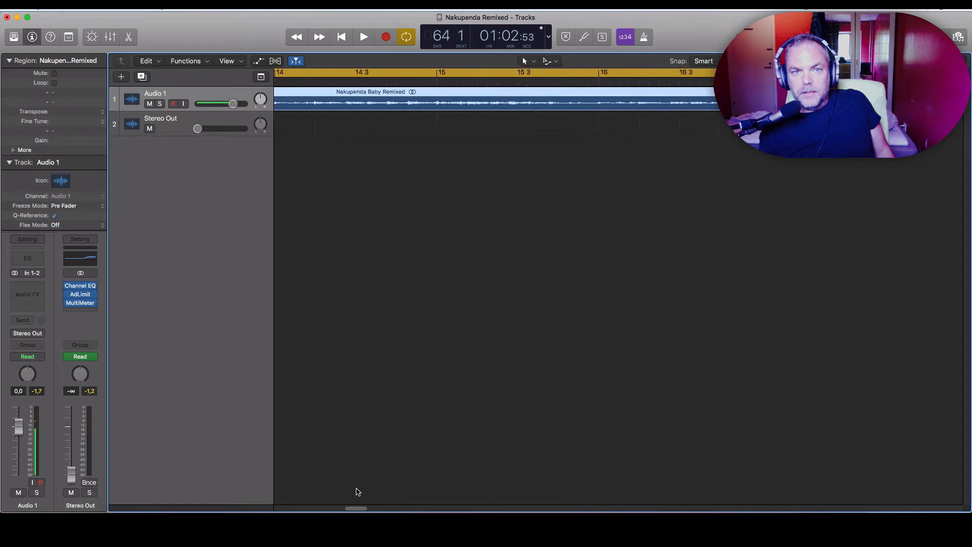
scroll(289, 490, left, 3)
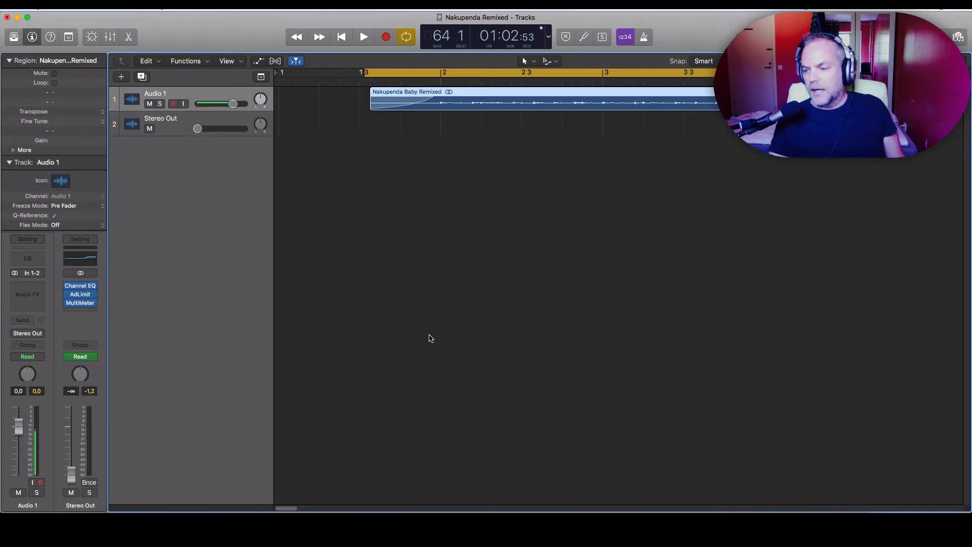
click(81, 304)
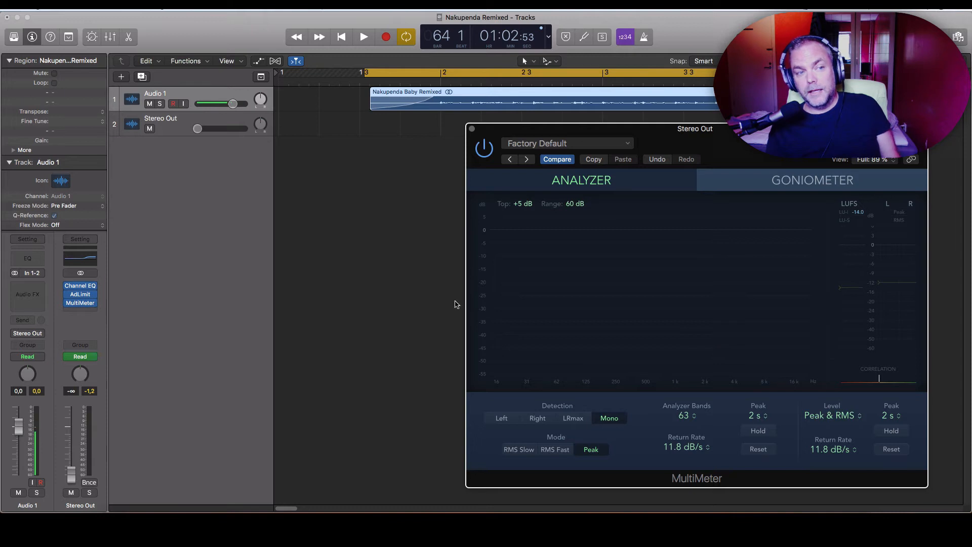
click(80, 296)
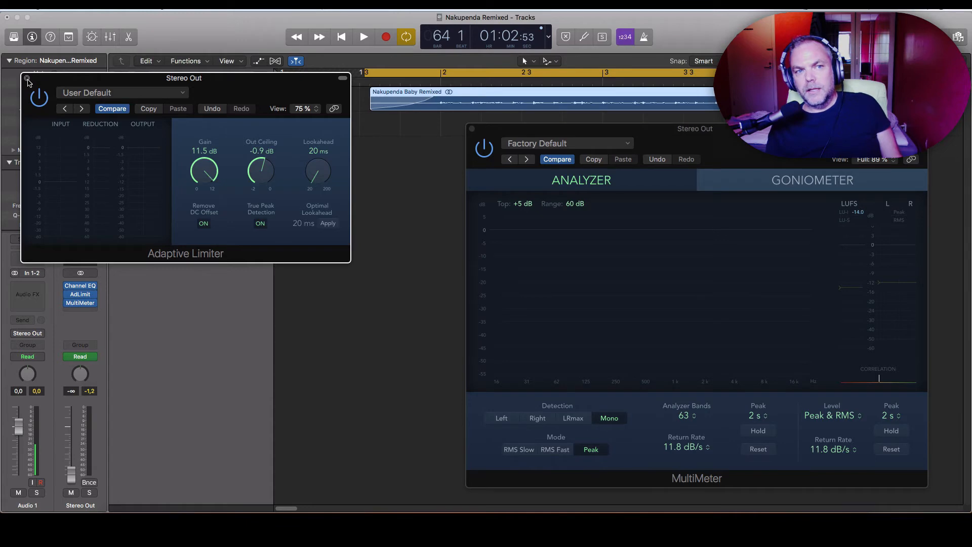
click(27, 79)
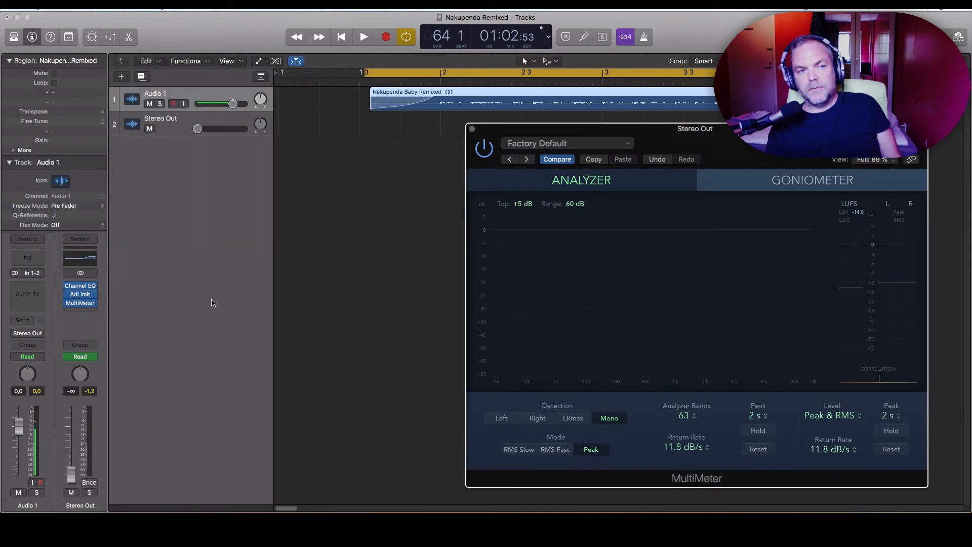
click(81, 297)
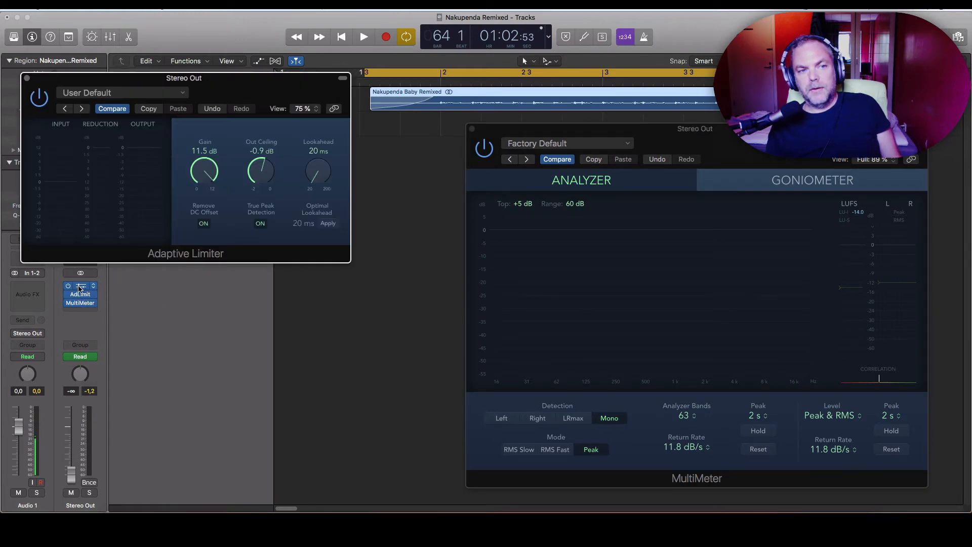
click(79, 285)
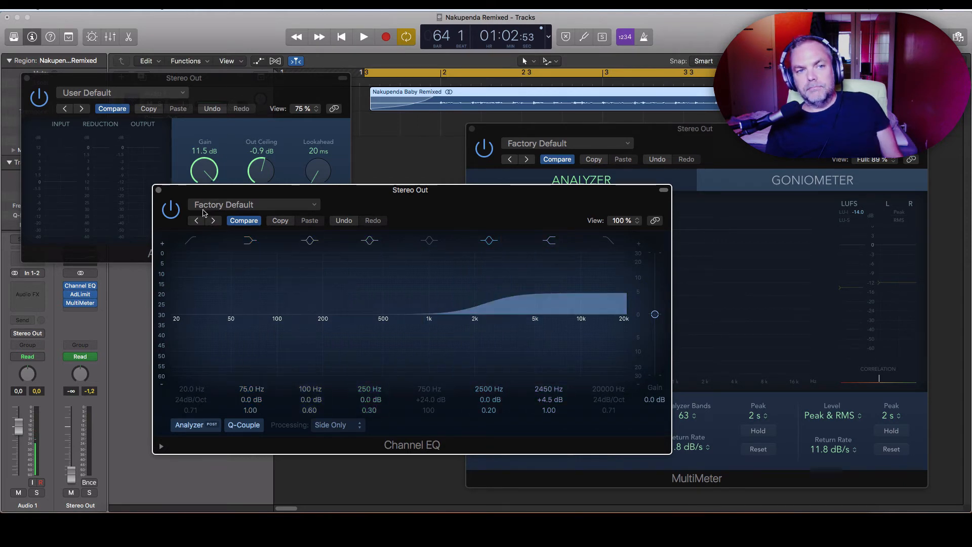
click(159, 190)
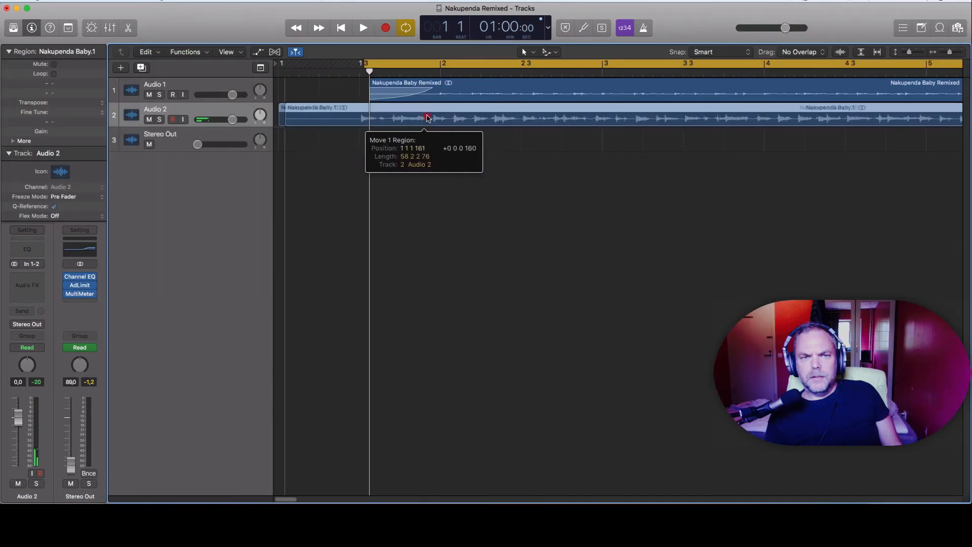
Step: Shift the Nakupenda Baby.1 region on Audio 2 to start near the Audio 1 region, and enlarge both tracks' waveforms
drag(434, 115, 502, 119)
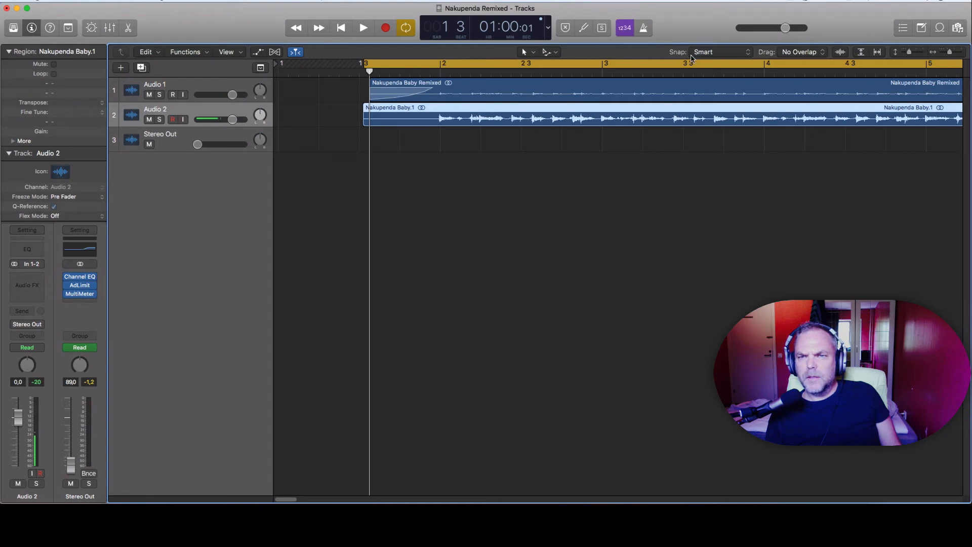
click(840, 52)
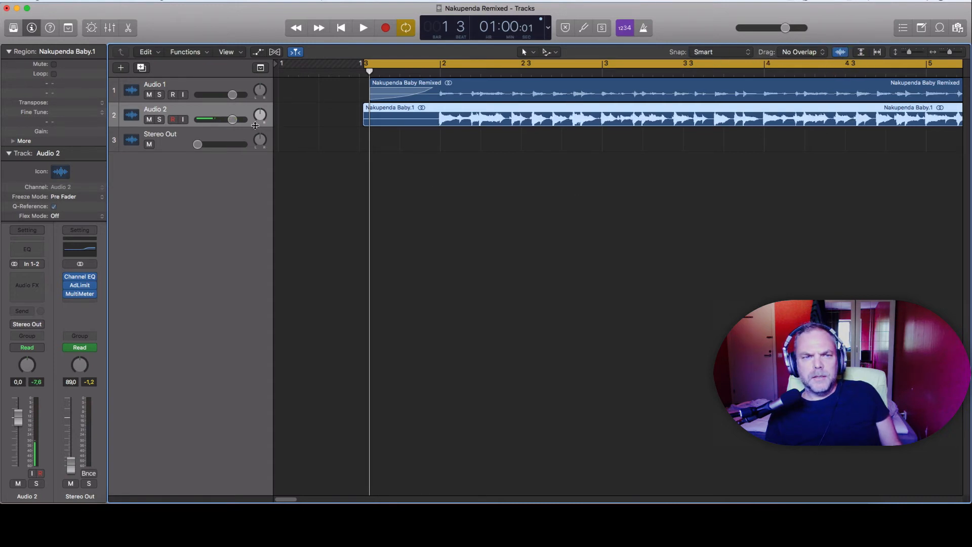
drag(245, 127, 245, 168)
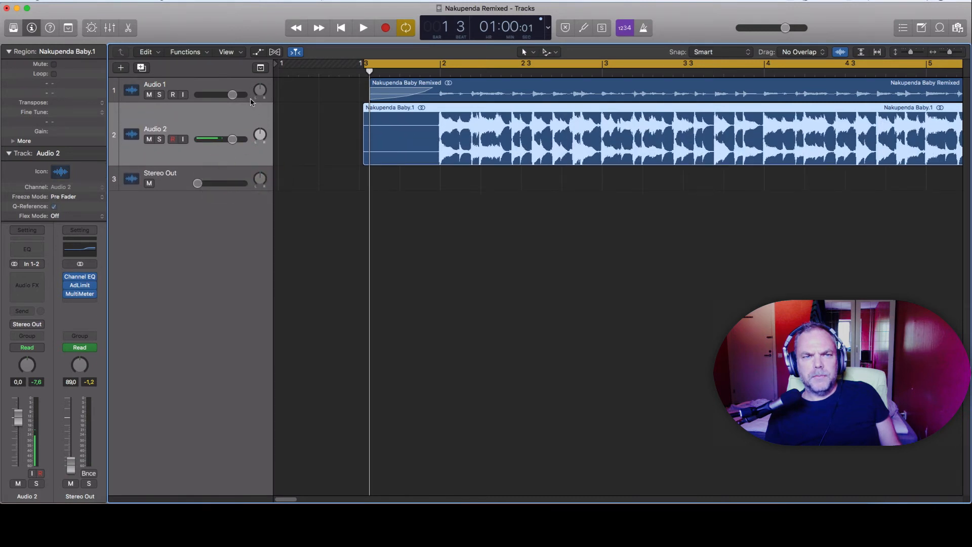
drag(251, 100, 246, 158)
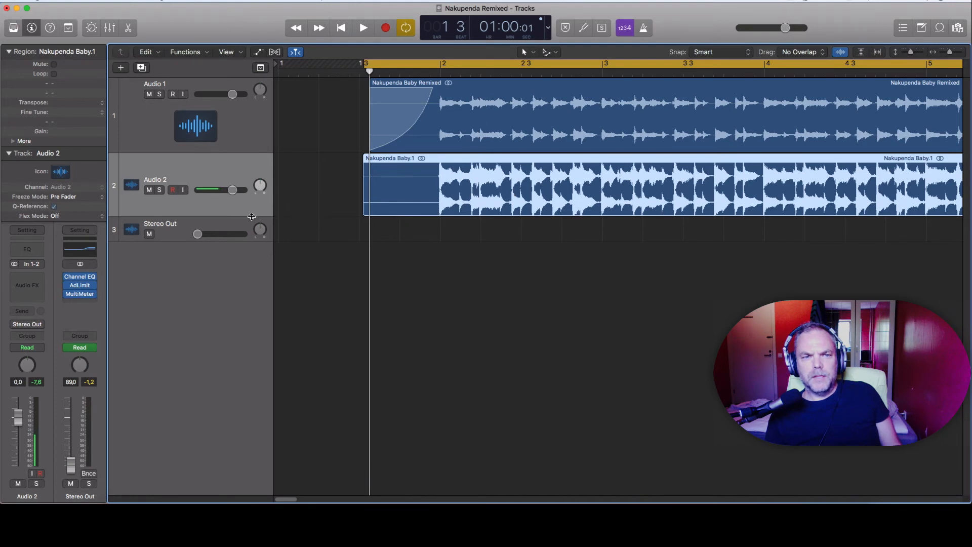
drag(252, 215, 251, 229)
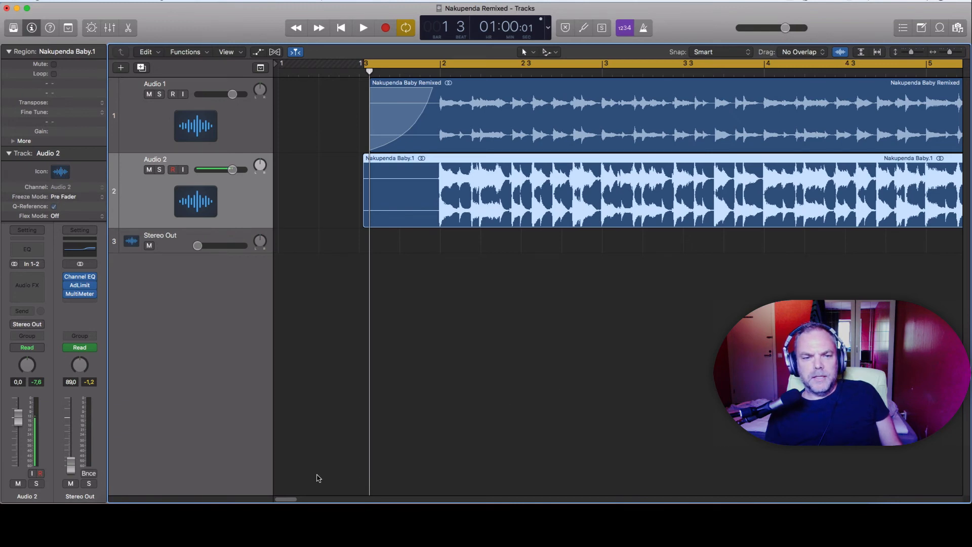
Step: Compare the original and mastered waveforms along the timeline, first with waveform zoom and then with it turned off
drag(292, 499, 352, 500)
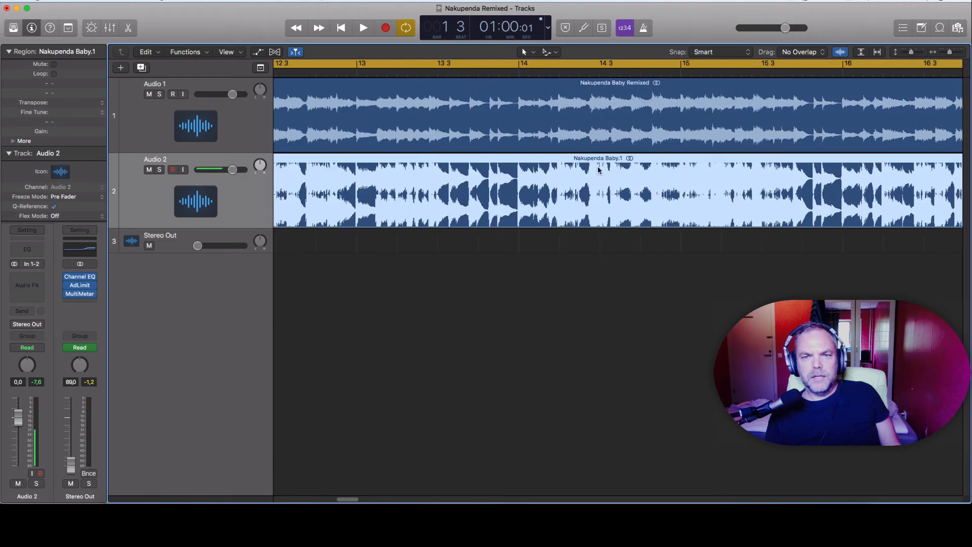
drag(347, 499, 423, 499)
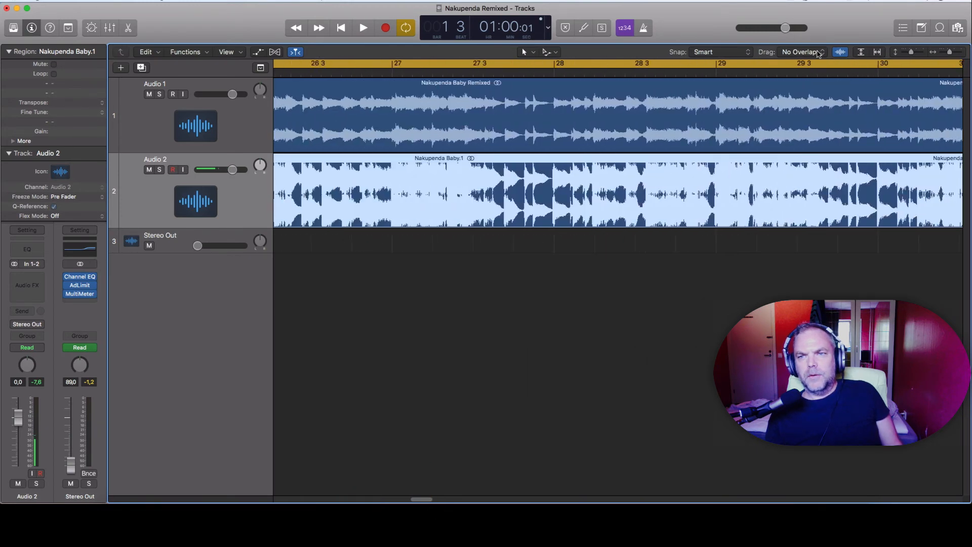
click(839, 52)
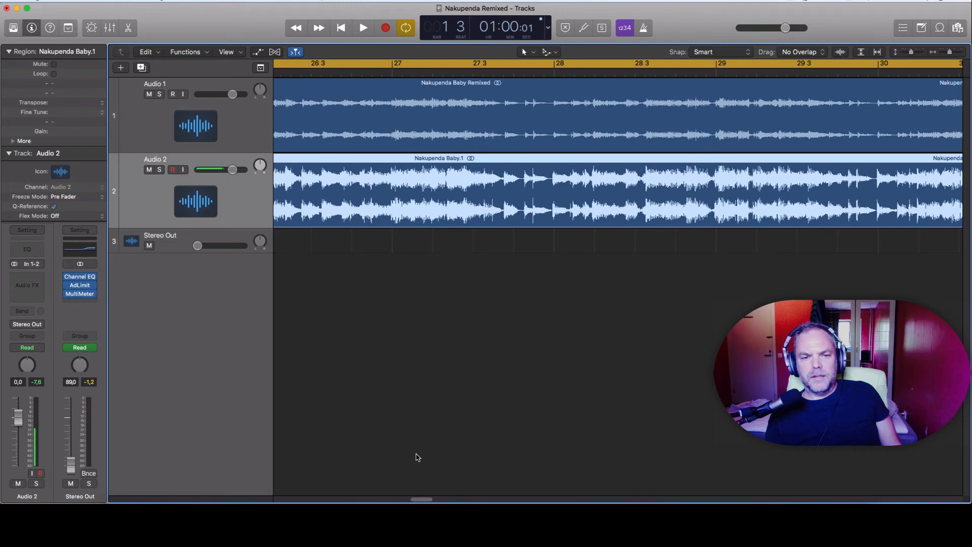
drag(423, 500, 424, 501)
drag(445, 498, 283, 494)
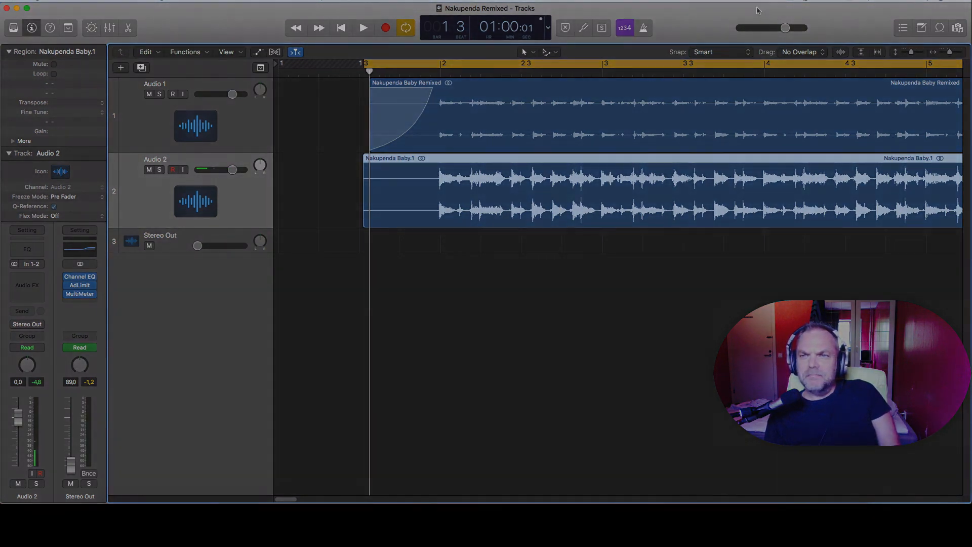
click(791, 1)
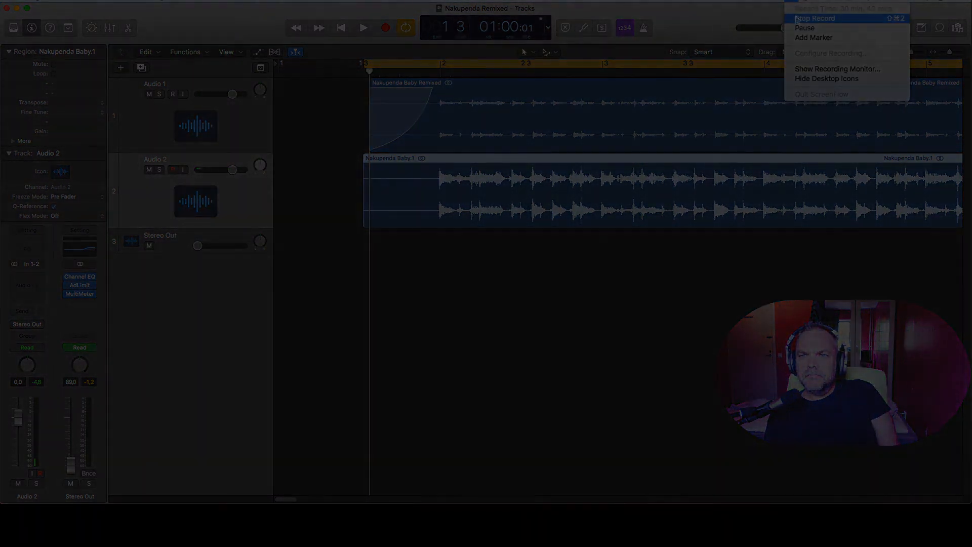